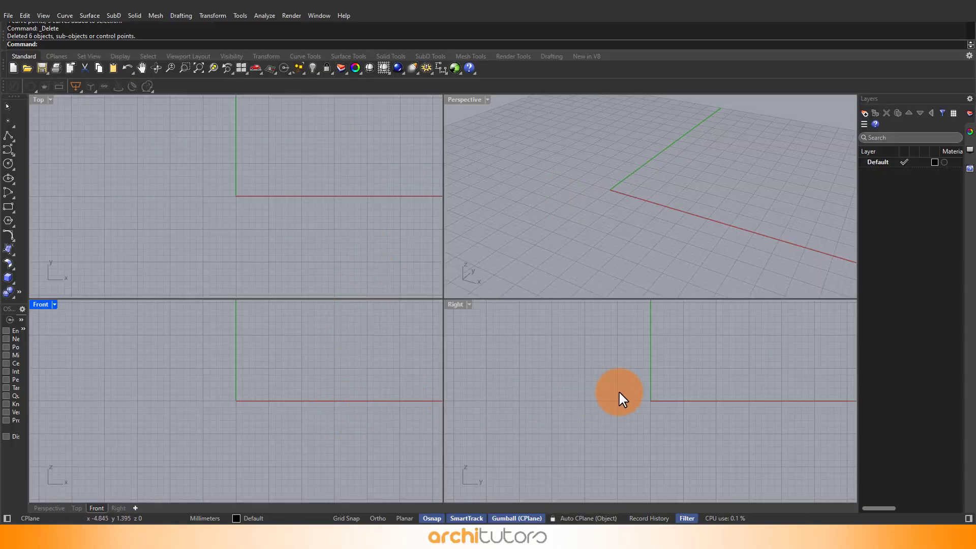
- Turn on grid snap and start a polyline in the Right view from the origin, 20 mm up and 20 mm across
type("P")
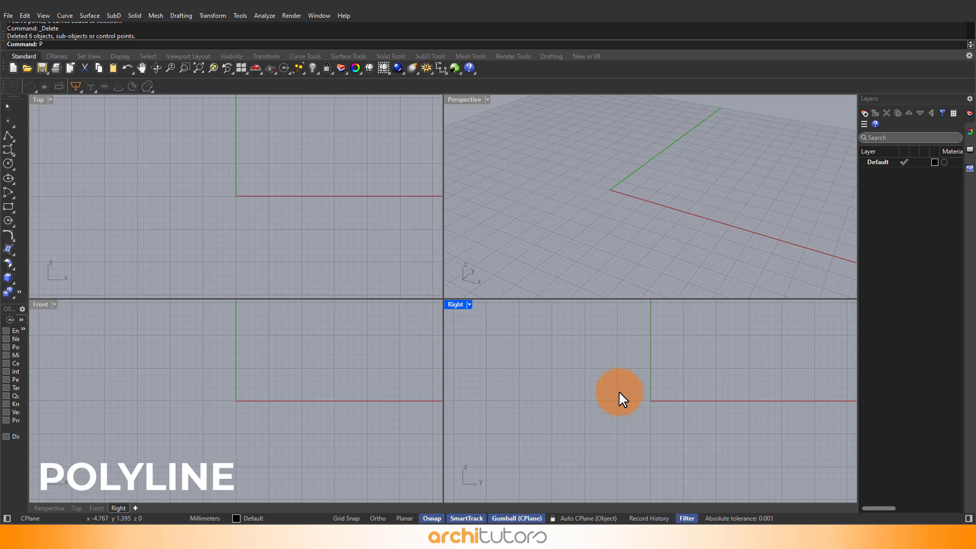
type("olyline")
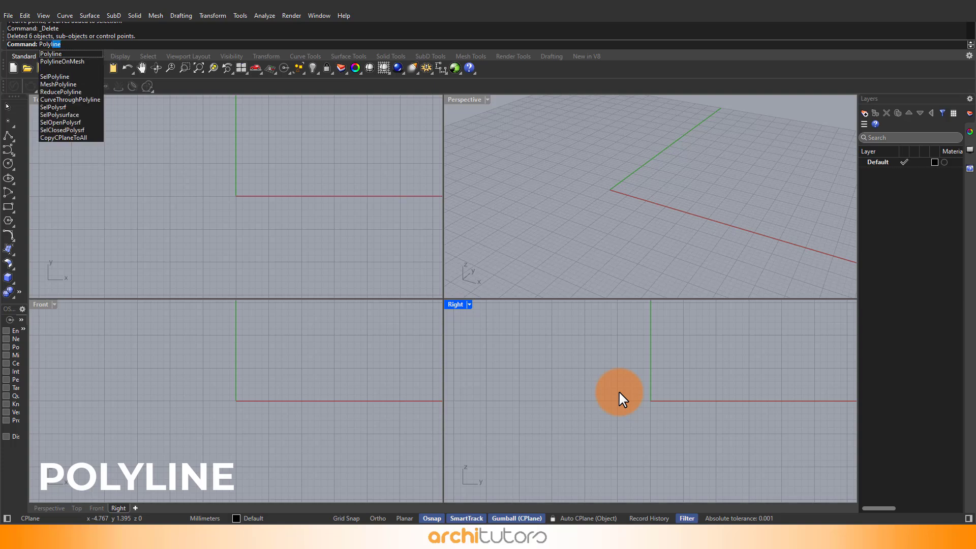
key("Return")
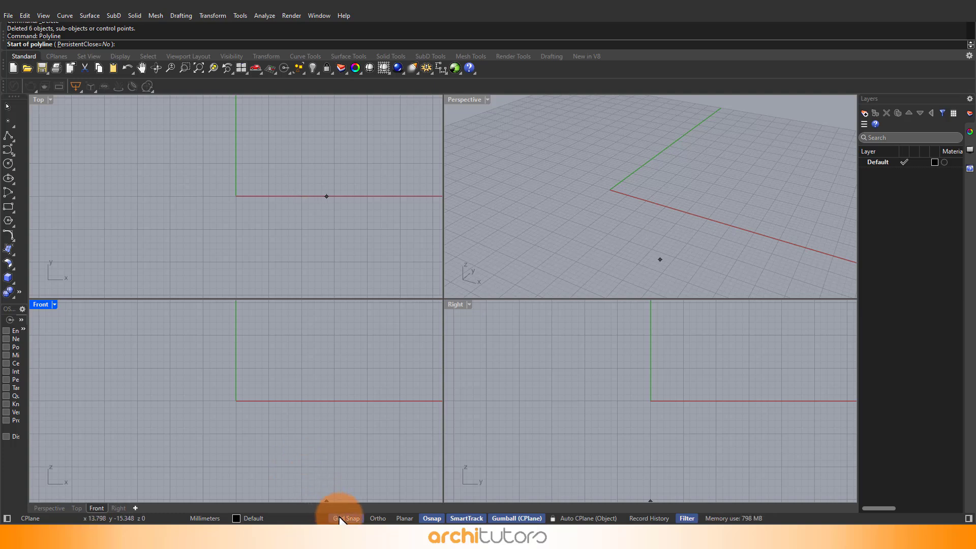
left_click(340, 519)
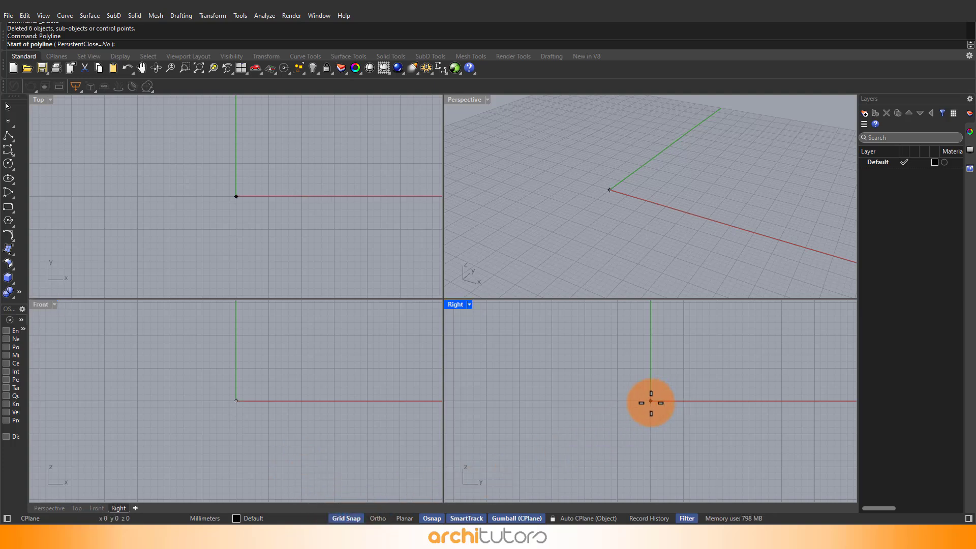
left_click(651, 402)
scroll(495, 430, "down", 8)
scroll(560, 355, "up", 2)
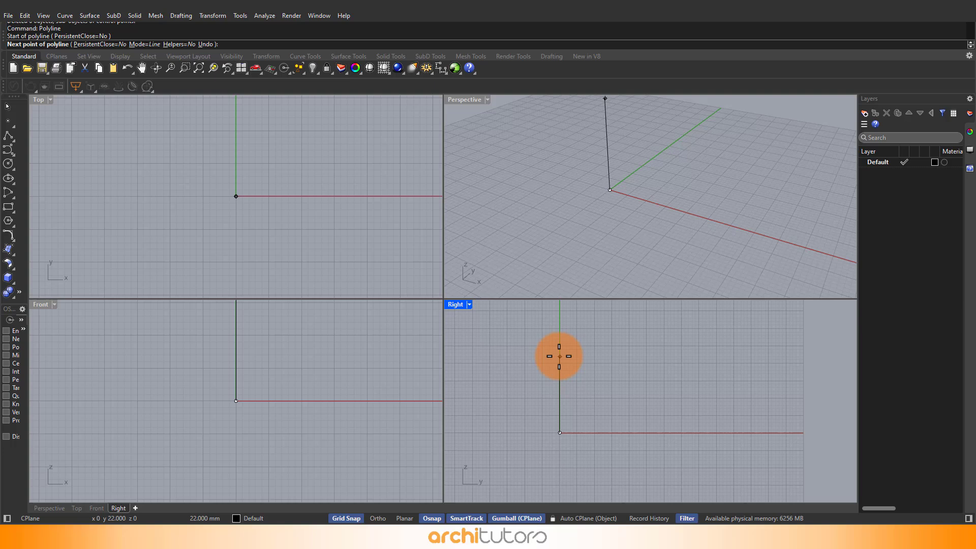
left_click(559, 363)
left_click(629, 363)
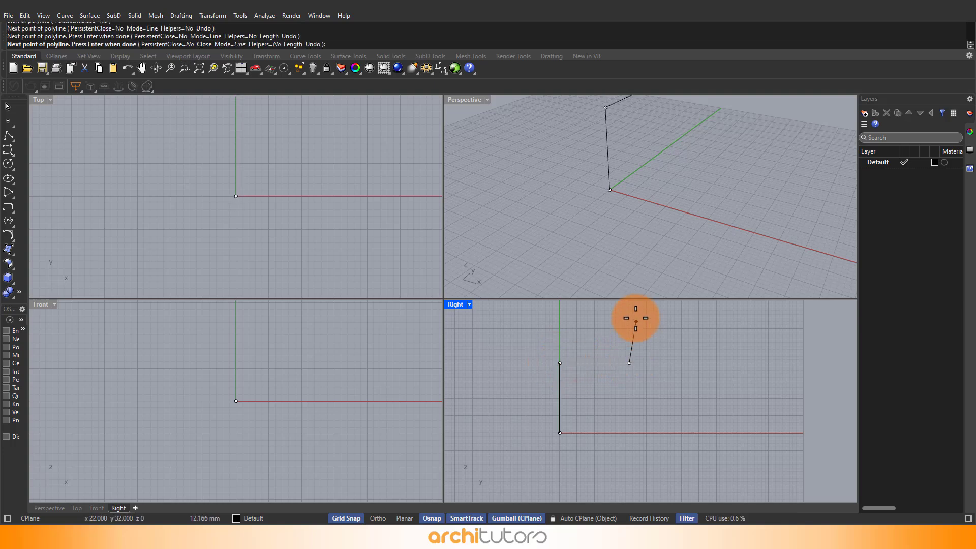
- Complete the L-shaped polyline 15 mm up, 10 mm across, straight down to the base axis and closed at the origin
scroll(607, 370, "down", 2)
scroll(618, 336, "up", 2)
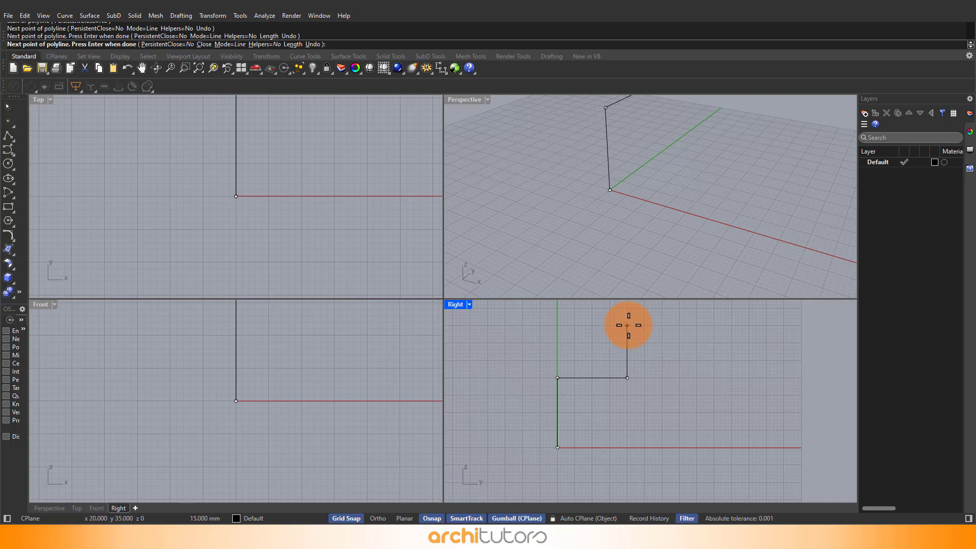
left_click(627, 325)
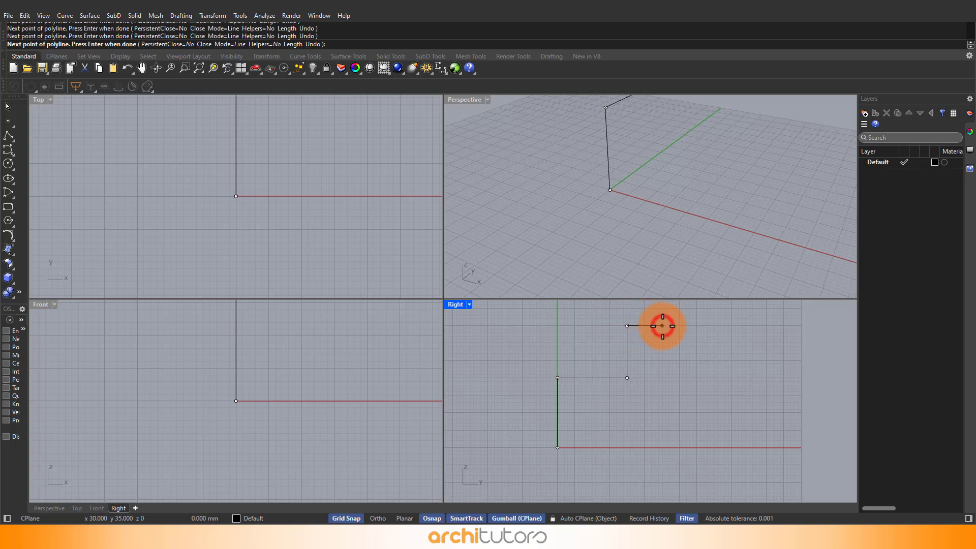
left_click(662, 443)
scroll(661, 448, "up", 6)
key("ctrl+z")
left_click(662, 446)
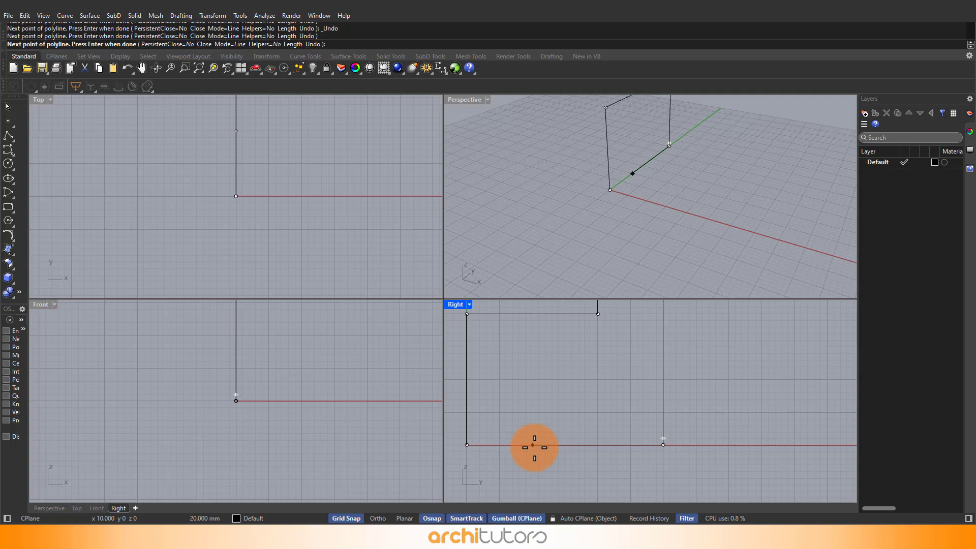
scroll(535, 447, "down", 2)
left_click(480, 445)
scroll(575, 429, "down", 3)
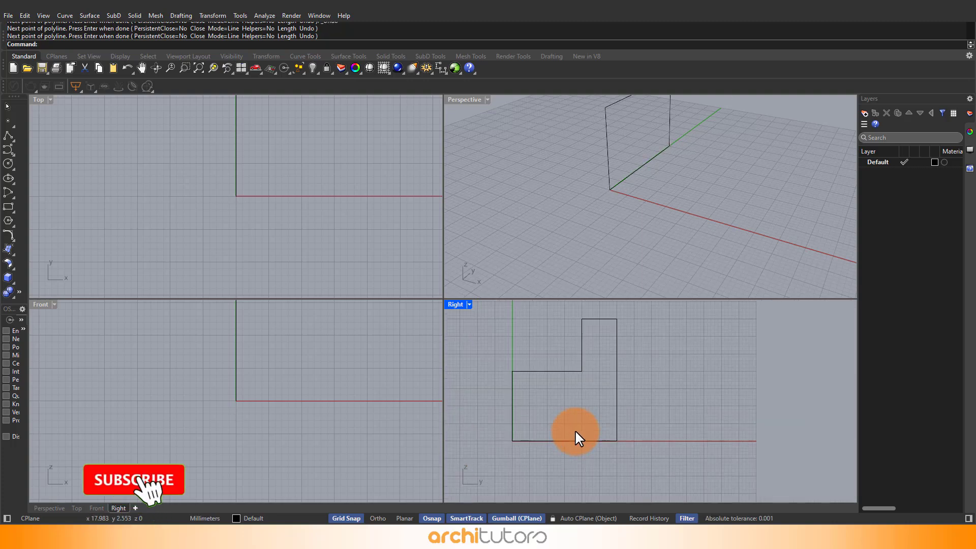
- Stretch the L-shaped outline by its control points, raising the top edge to about 42 mm and moving the back edge outward about 2 mm
left_click(594, 336)
scroll(595, 336, "up", 2)
left_click_drag(558, 315, 621, 481)
scroll(584, 441, "down", 4)
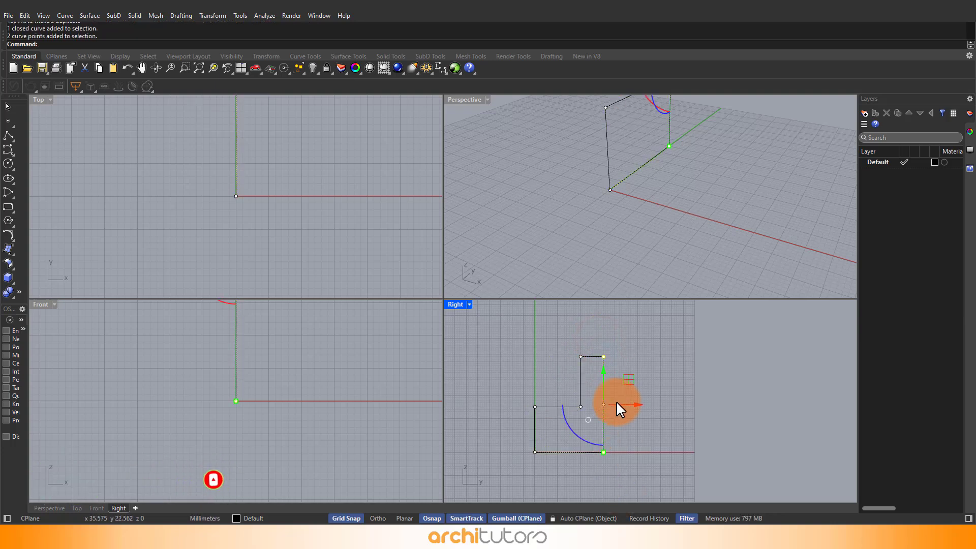
left_click_drag(625, 404, 631, 404)
key("Escape")
- Start a degree 3 curve at the origin, tracing the front edge and seat of the outline up to the inner corner
scroll(565, 428, "up", 2)
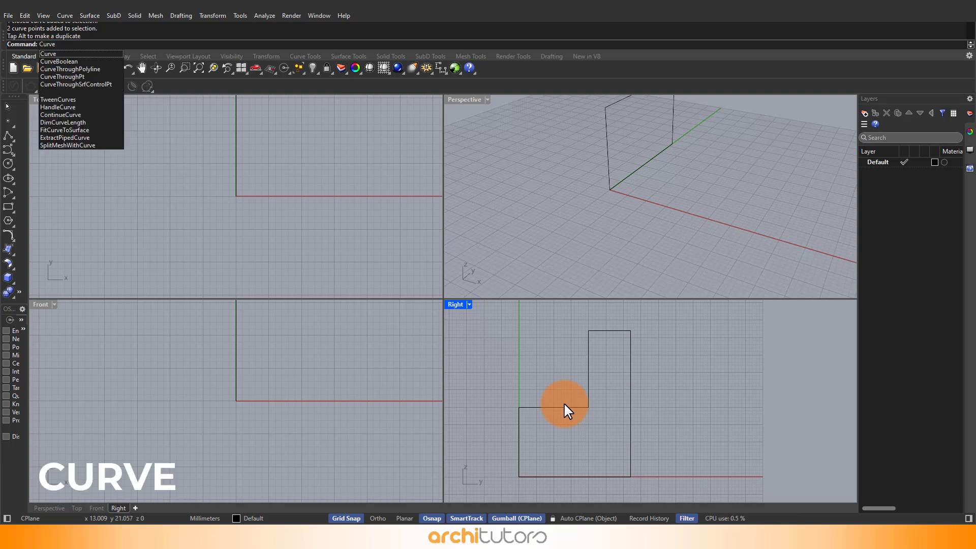
key("Return")
scroll(522, 478, "up", 2)
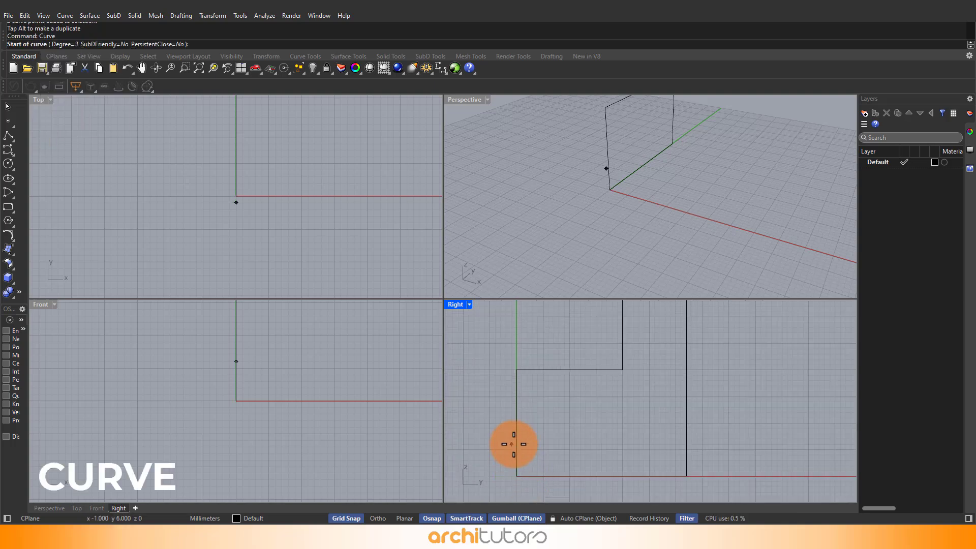
scroll(515, 432, "down", 1)
scroll(517, 421, "up", 1)
left_click(514, 473)
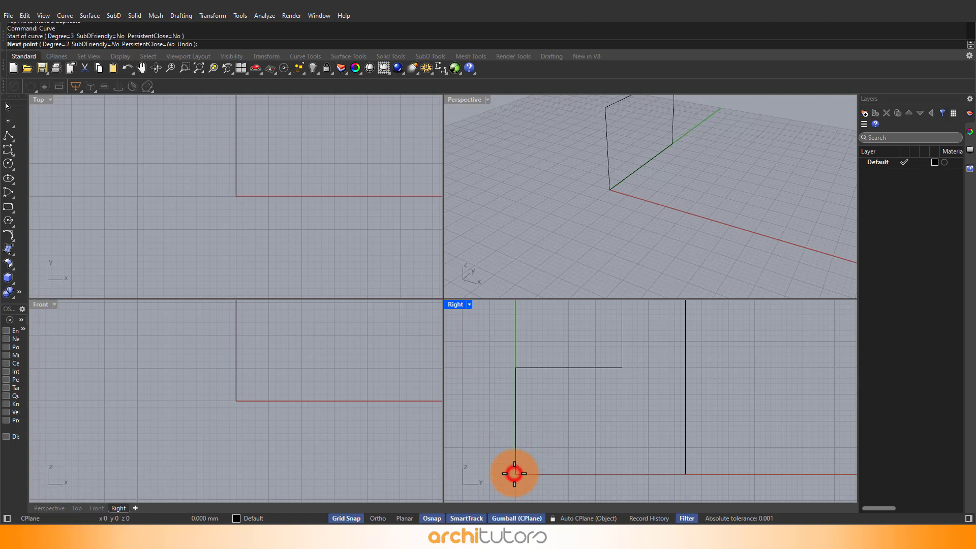
left_click(516, 416)
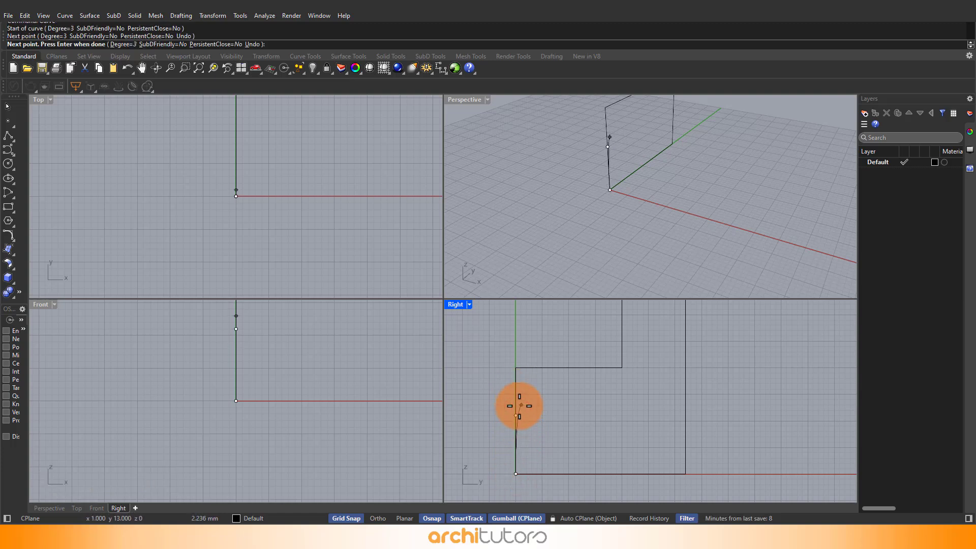
left_click(516, 400)
left_click(548, 367)
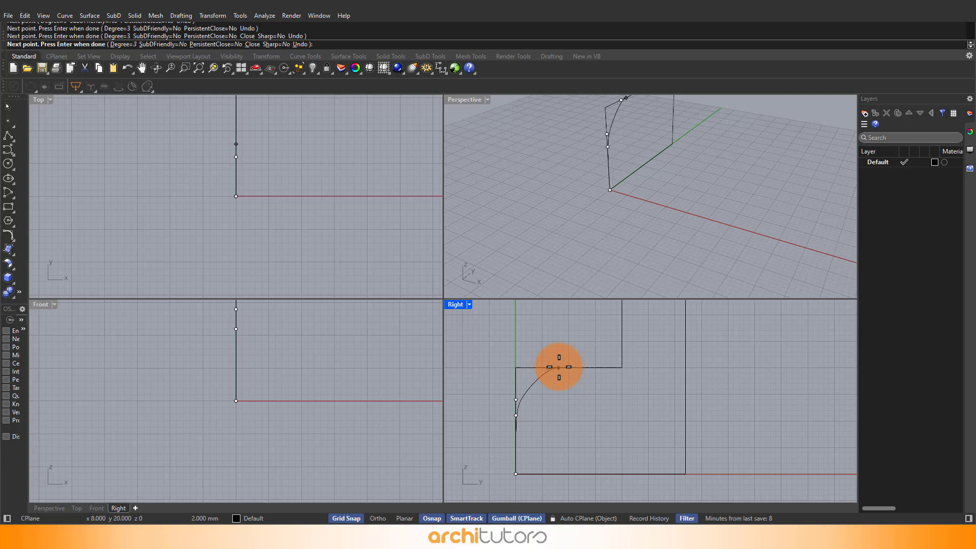
left_click(621, 346)
right_click_drag(579, 415, 556, 441)
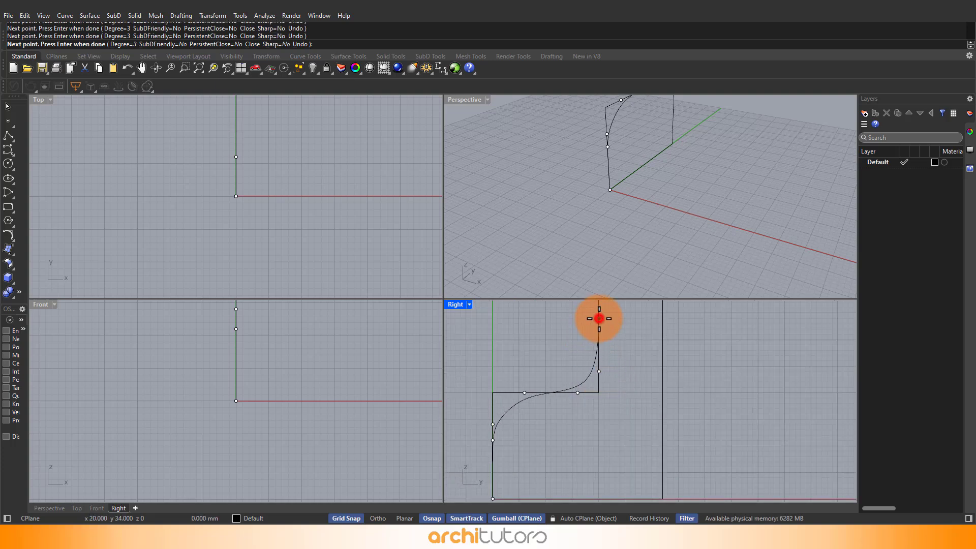
- Continue the curve up the inner face of the backrest and around its top onto the back edge
scroll(569, 460, "down", 6)
scroll(582, 369, "up", 8)
left_click(589, 377)
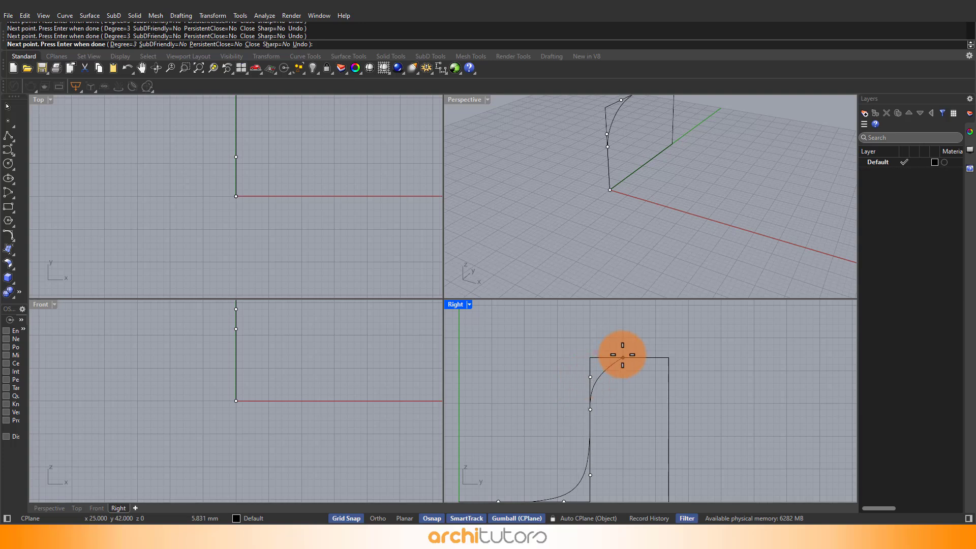
left_click(623, 355)
left_click(649, 357)
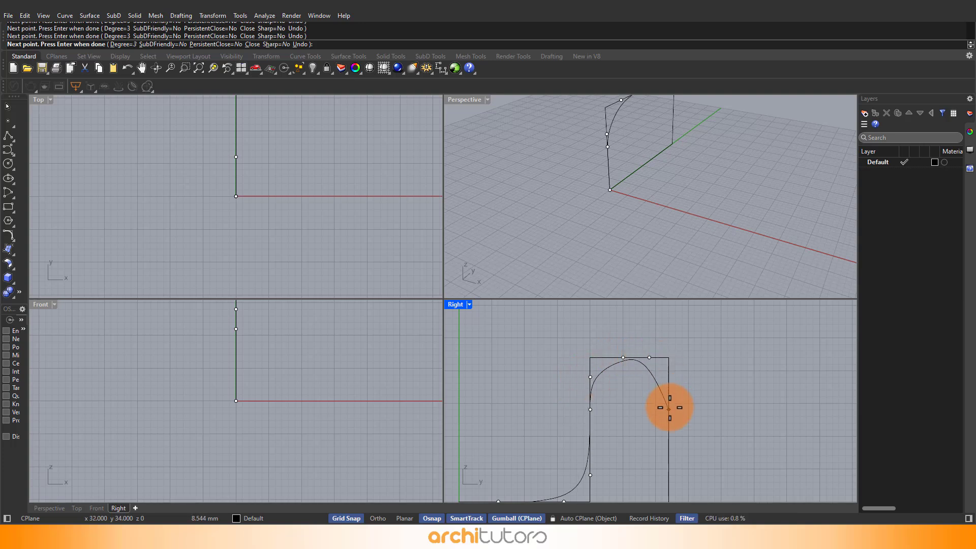
left_click(668, 397)
- Continue the curve down the back edge and along the base, closing it at the origin
scroll(670, 351, "down", 6)
right_click_drag(722, 383, 724, 350)
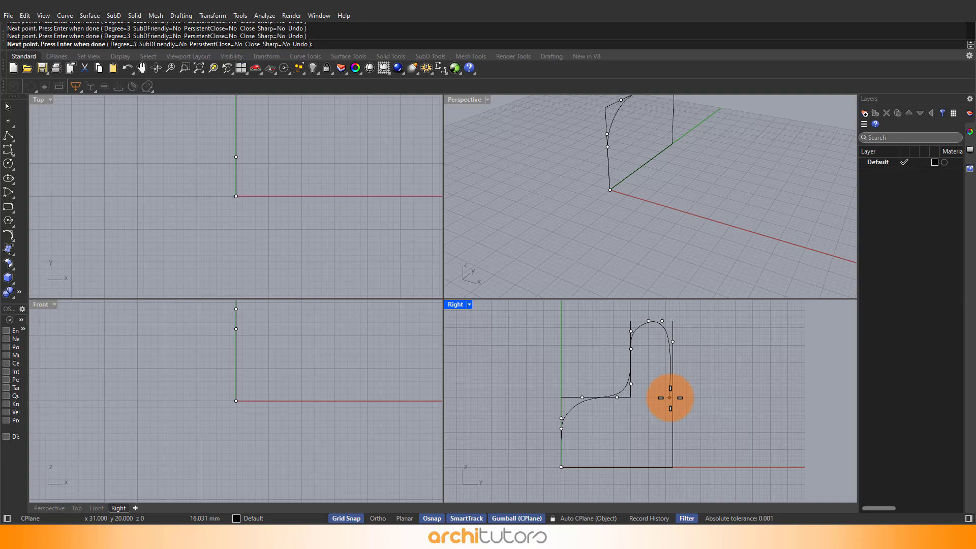
left_click(673, 441)
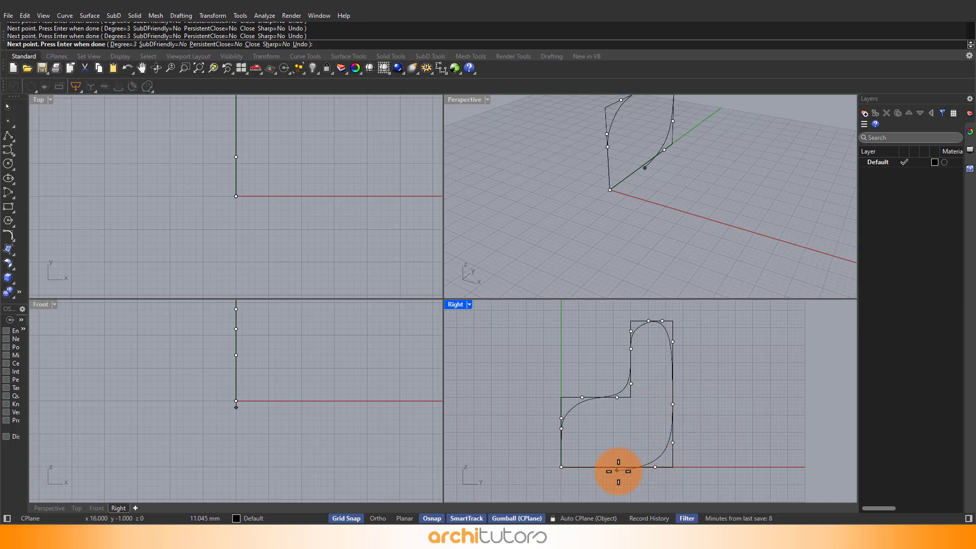
left_click(561, 466)
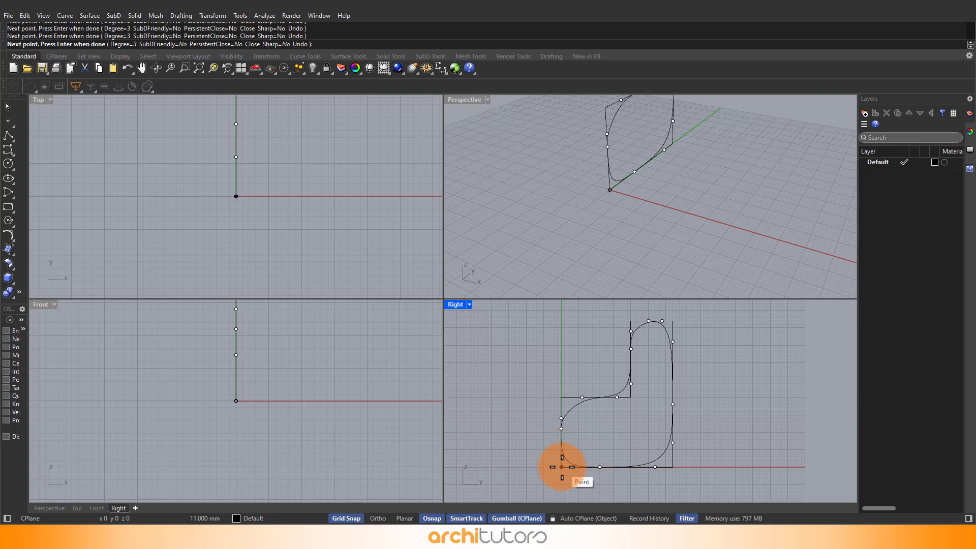
left_click(561, 466)
scroll(587, 397, "down", 2)
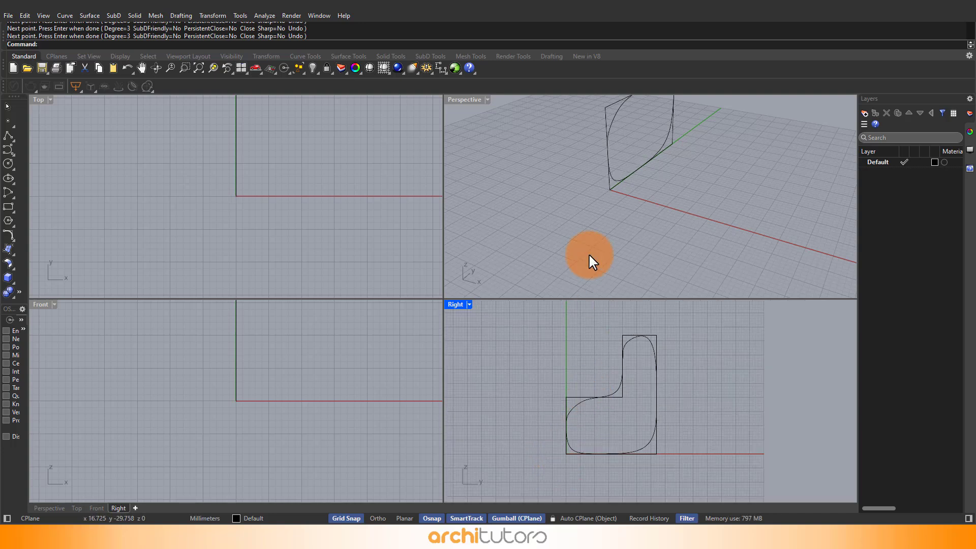
- Delete the L-shaped polyline guide, keeping only the smooth closed curve
left_click(542, 243)
scroll(545, 242, "down", 10)
scroll(554, 186, "up", 6)
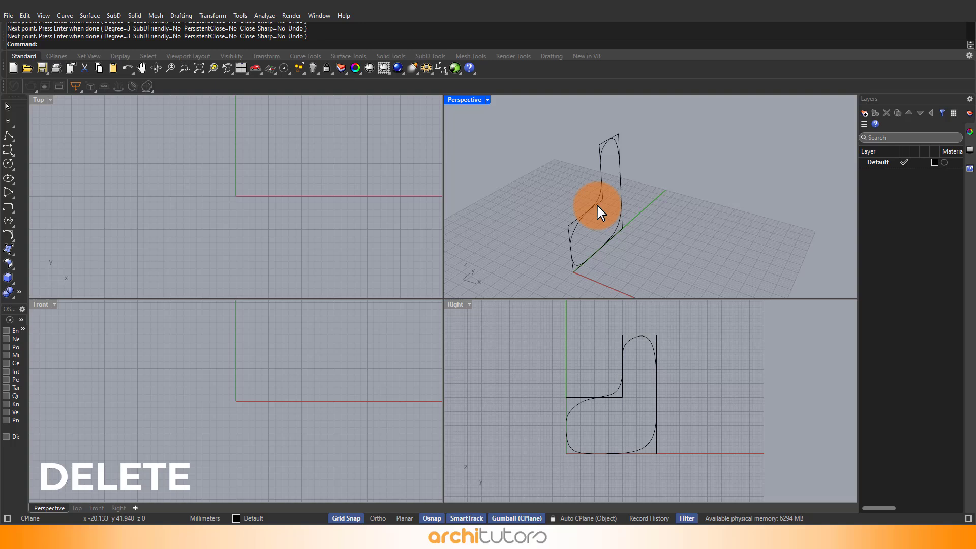
left_click(596, 203)
right_click_drag(596, 203, 643, 222)
key("Delete")
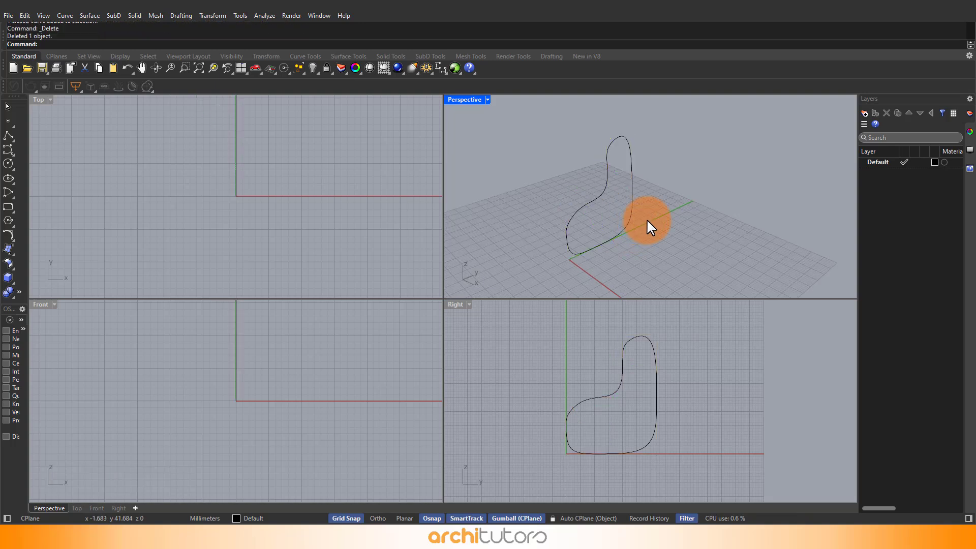
- Reshape the front and seat of the closed curve by lowering its control points there in the Right view
left_click(604, 191)
right_click_drag(604, 191, 508, 181)
scroll(628, 356, "up", 4)
left_click(596, 425)
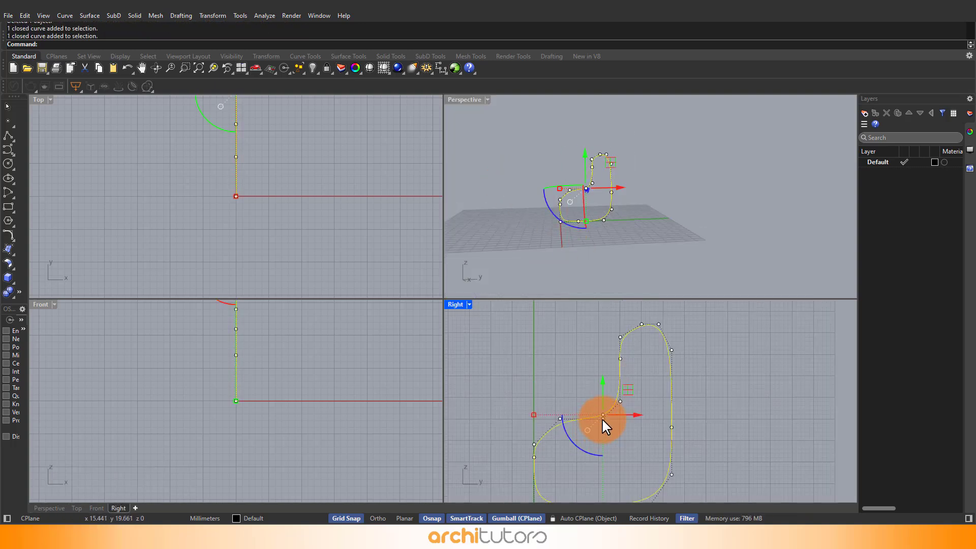
left_click(602, 418)
left_click_drag(602, 386, 533, 444)
left_click(559, 420)
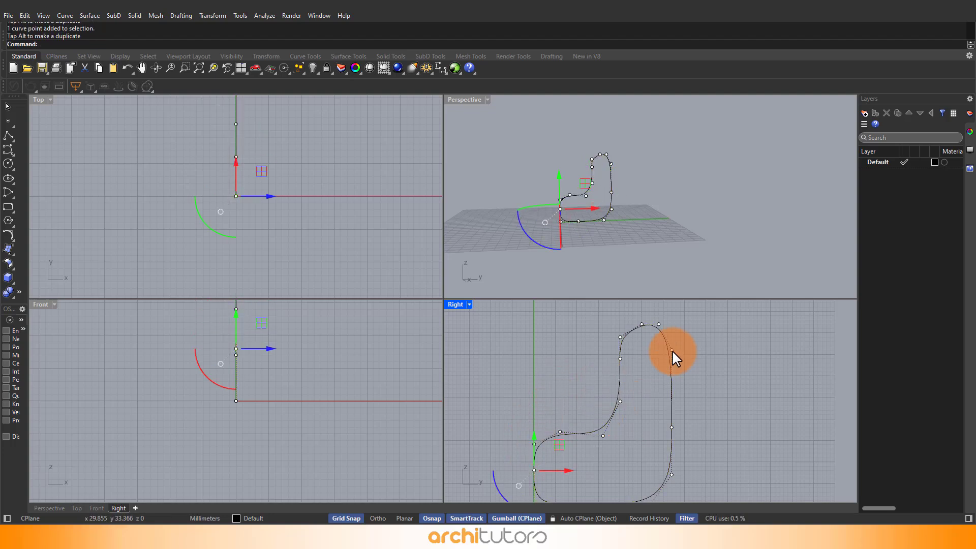
- Adjust the control points at the top of the backrest slightly and undo the last point move
left_click(700, 351)
scroll(617, 383, "down", 4)
left_click(648, 362)
scroll(647, 358, "up", 6)
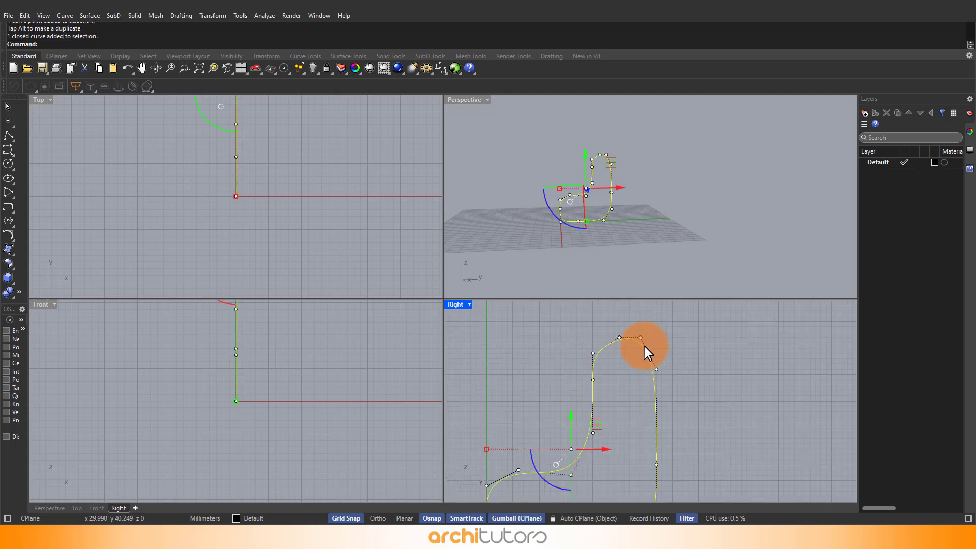
key("ctrl+z")
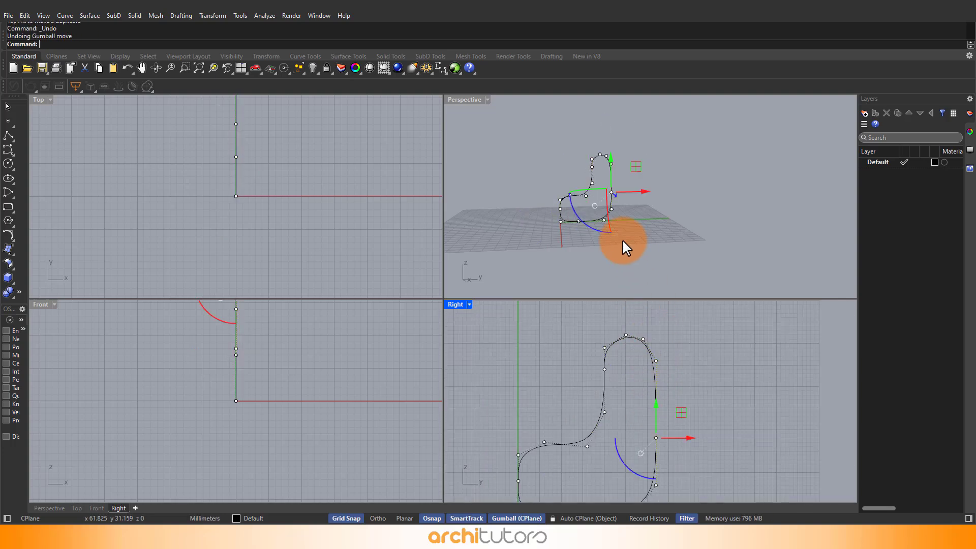
- Array the closed profile curve linearly into 6 items from the origin along the X axis, about 29 mm apart, with Ortho on
left_click(528, 214)
mouse_move(529, 215)
right_mouse_down()
mouse_move(603, 253)
mouse_move(538, 224)
right_mouse_up()
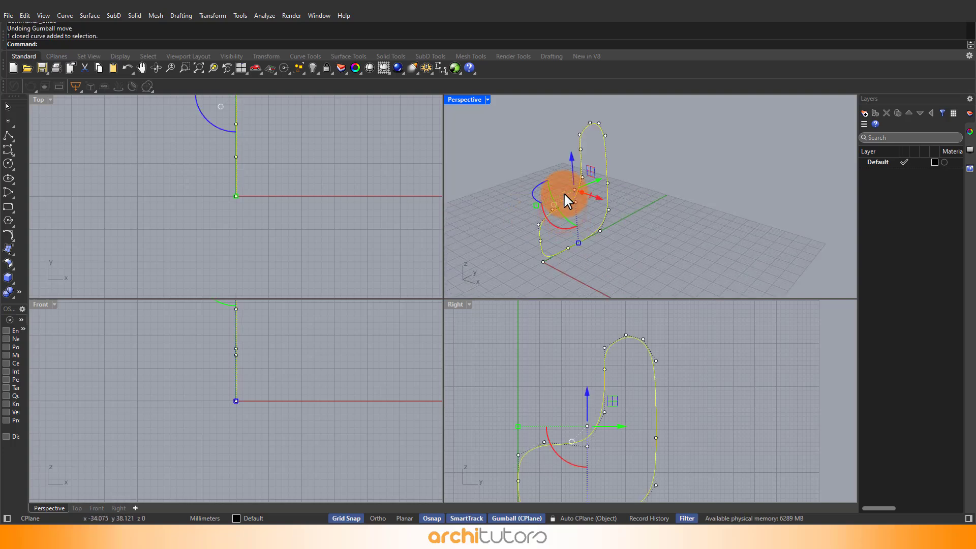
type("Array")
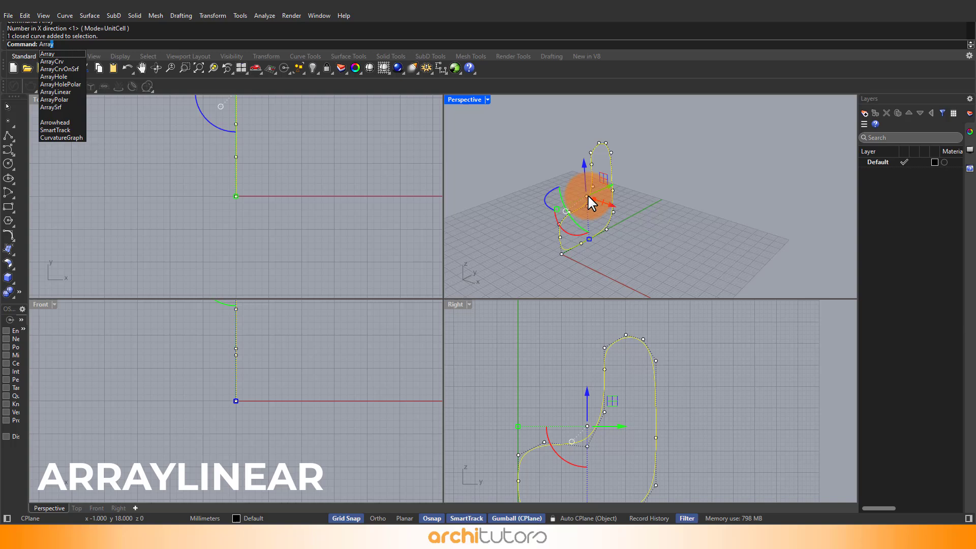
type("l")
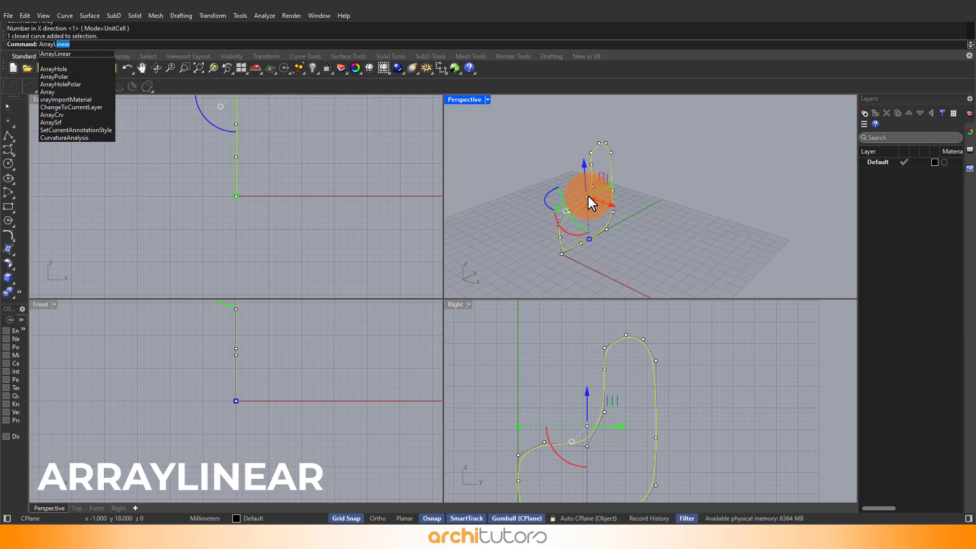
key("Return")
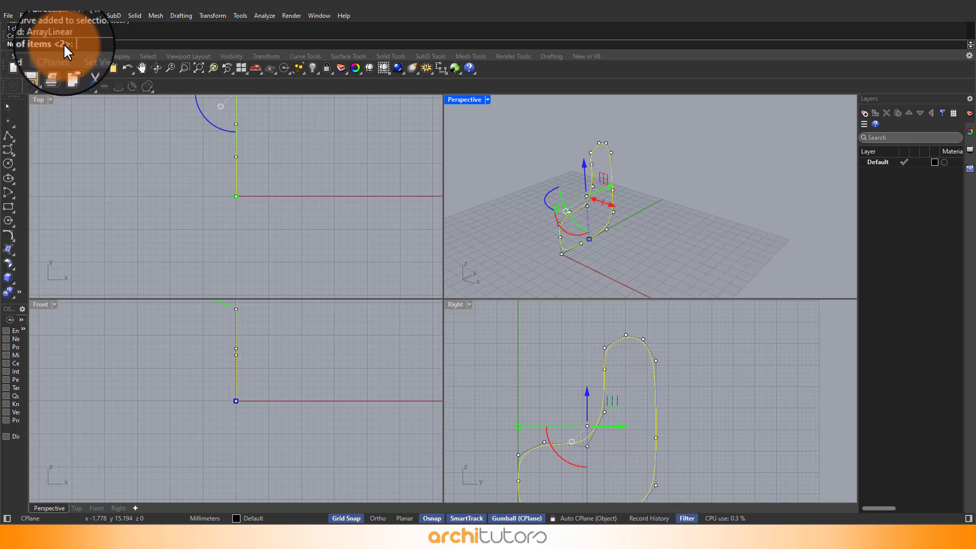
type("6")
key("Return")
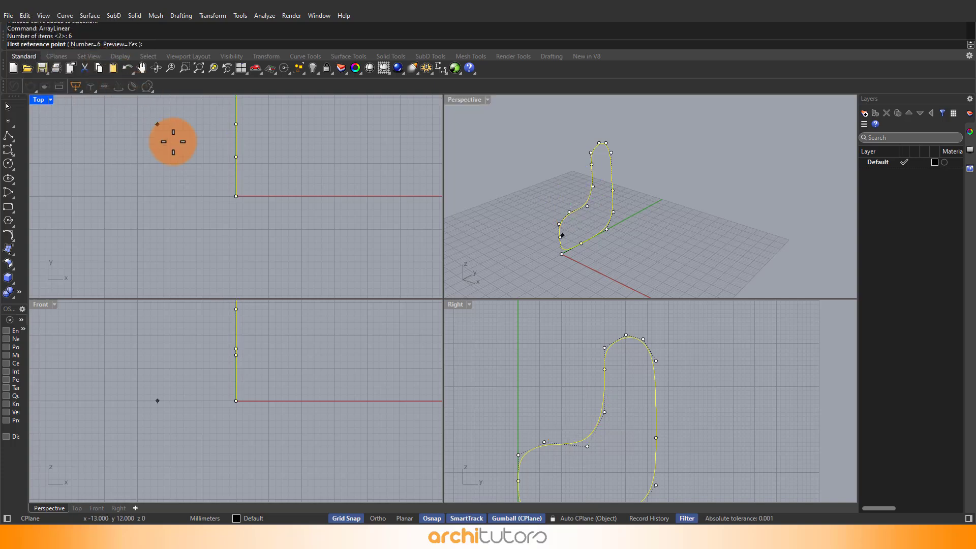
left_click(562, 253)
scroll(541, 169, "down", 8)
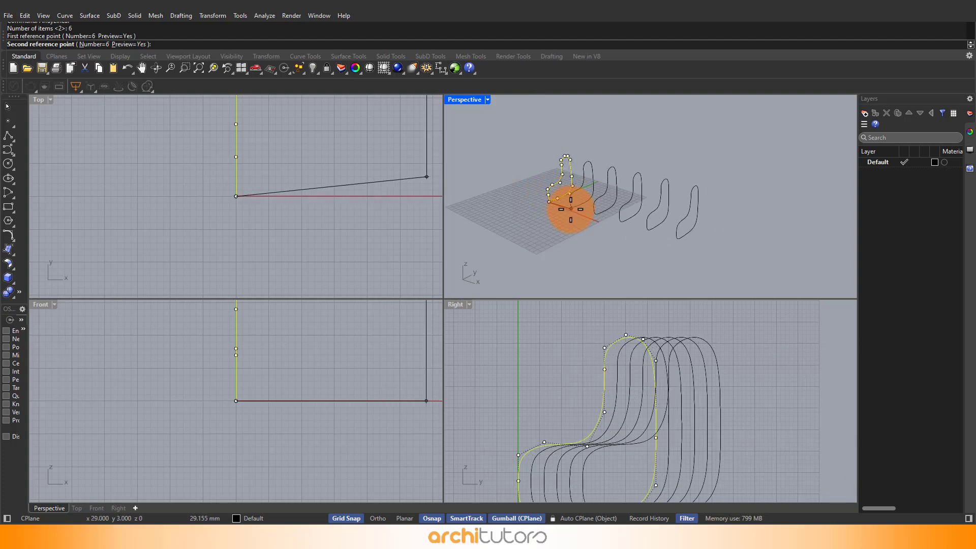
left_click(377, 518)
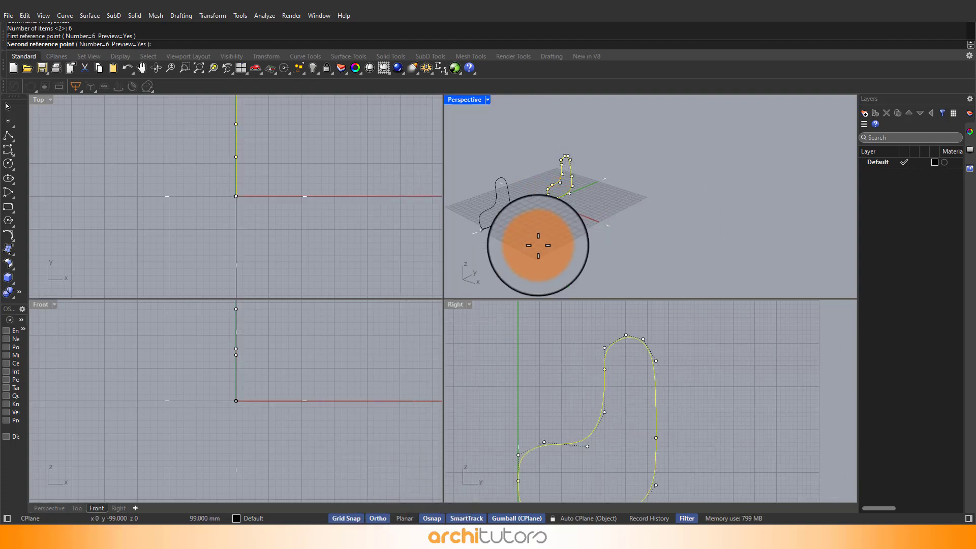
mouse_move(538, 245)
right_mouse_down()
mouse_move(571, 231)
mouse_move(556, 214)
mouse_move(563, 207)
mouse_move(575, 212)
right_mouse_up()
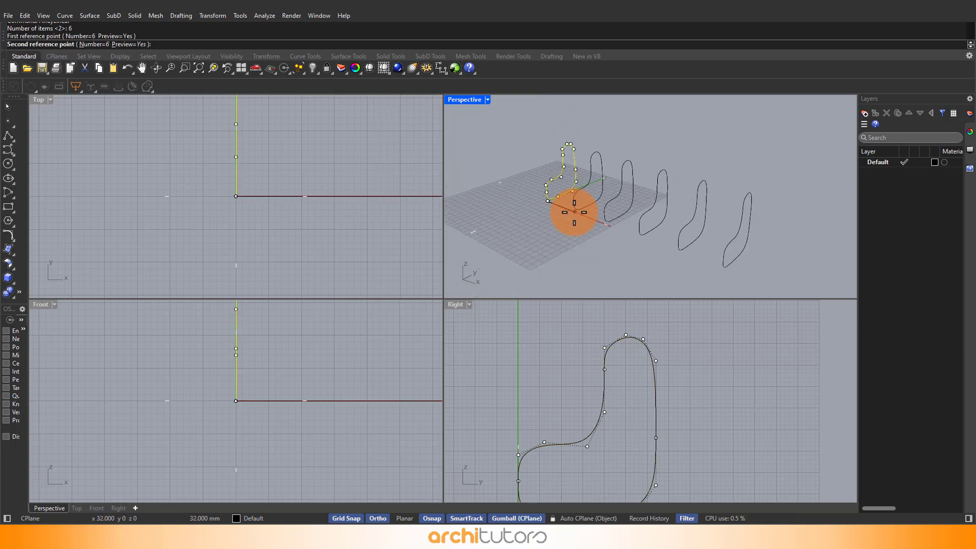
left_click(575, 209)
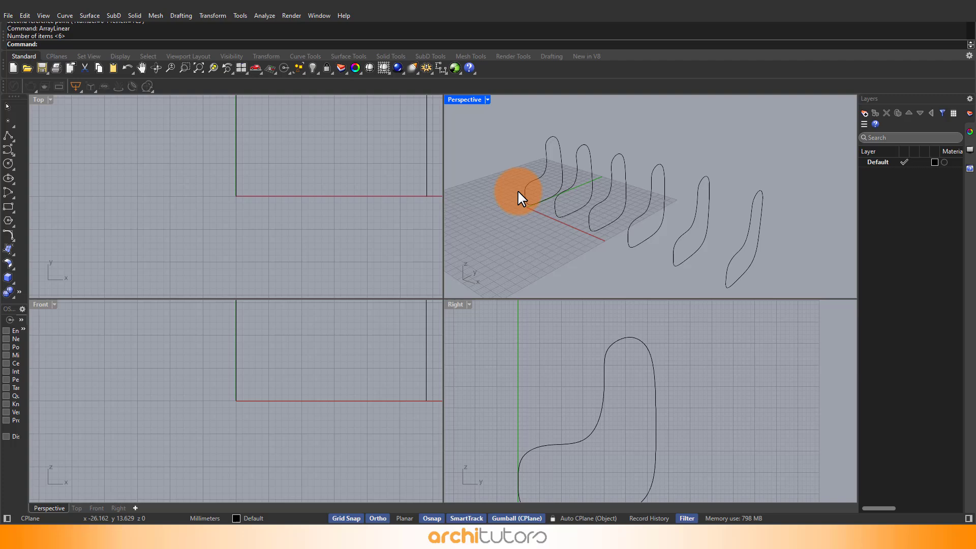
- Loft the six profile curves with Record History enabled, using the Normal style and Do not simplify
right_click_drag(518, 193, 505, 188, "shift")
double_click(463, 99)
mouse_move(449, 249)
right_mouse_down()
mouse_move(549, 214)
mouse_move(541, 252)
mouse_move(516, 251)
mouse_move(547, 250)
mouse_move(516, 253)
mouse_move(420, 191)
right_mouse_up()
left_click_drag(488, 327, 743, 401)
type("Loft")
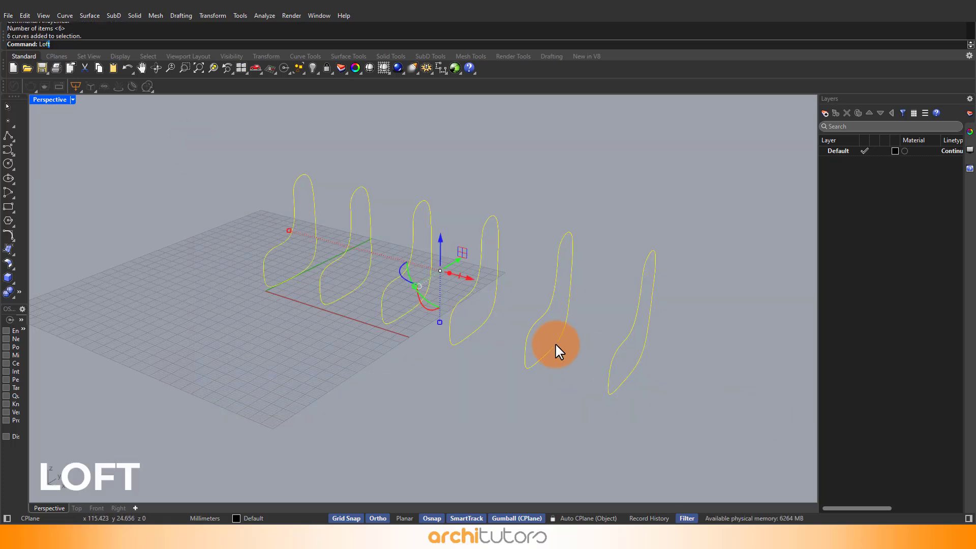
type("f")
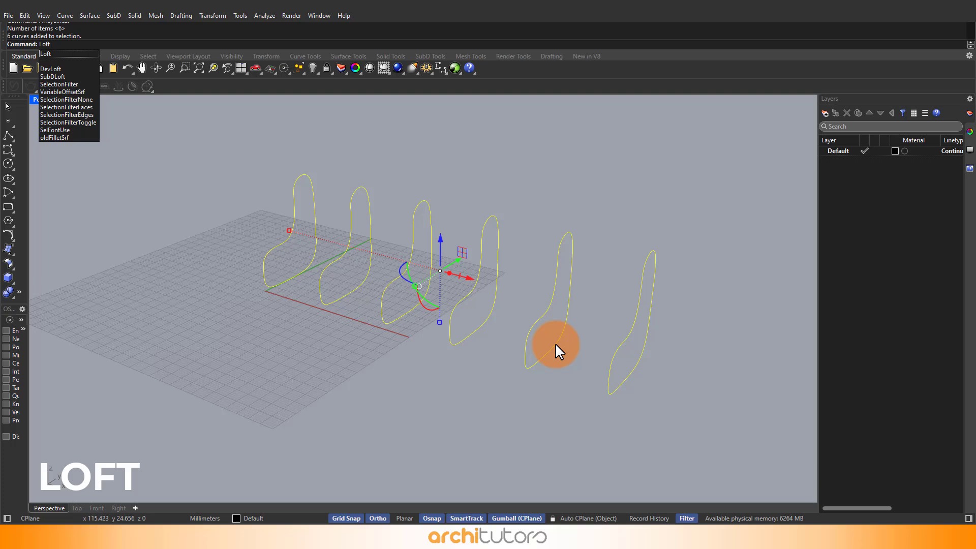
key("Return")
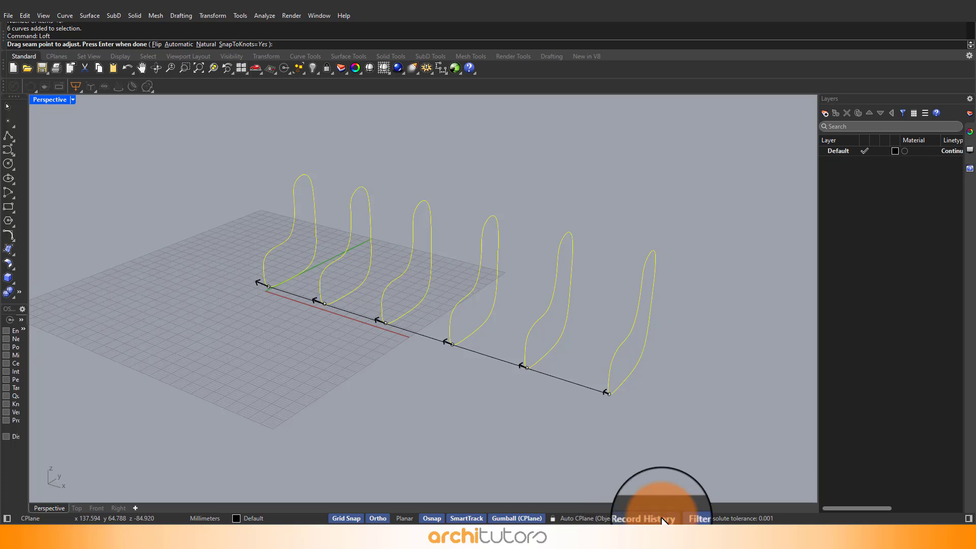
key("Return")
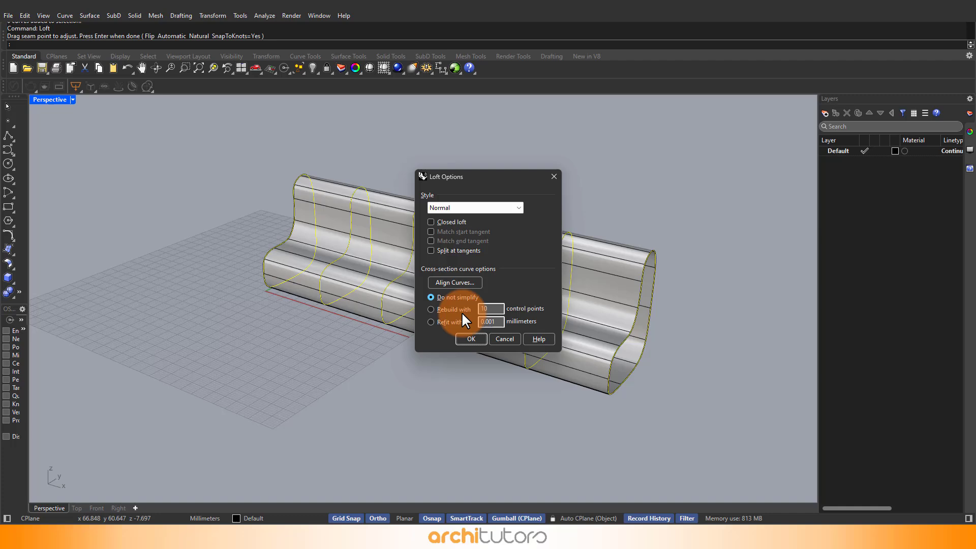
left_click(466, 345)
left_click(418, 380)
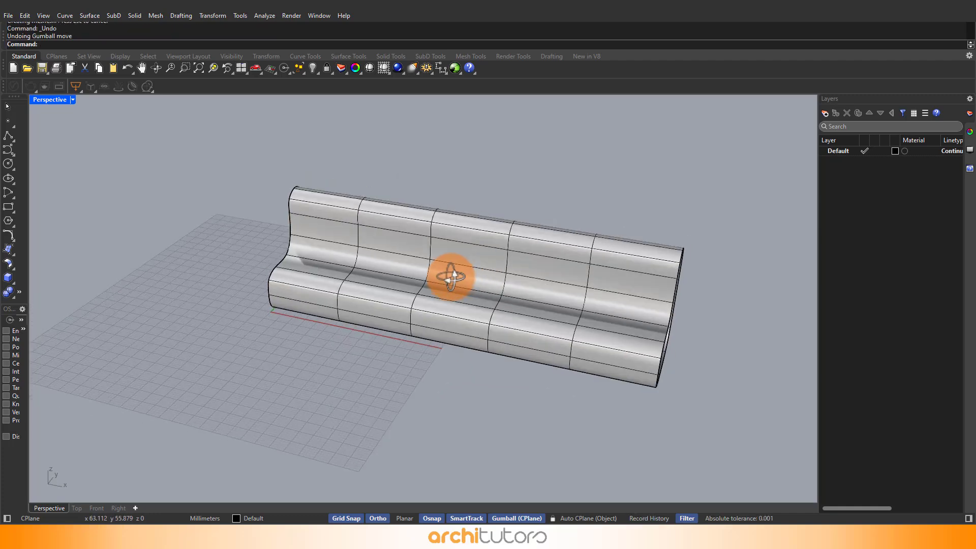
- Move the third profile curve forward along the Y axis, toward the front of the seat
right_click_drag(451, 277, 367, 283)
left_click(370, 283)
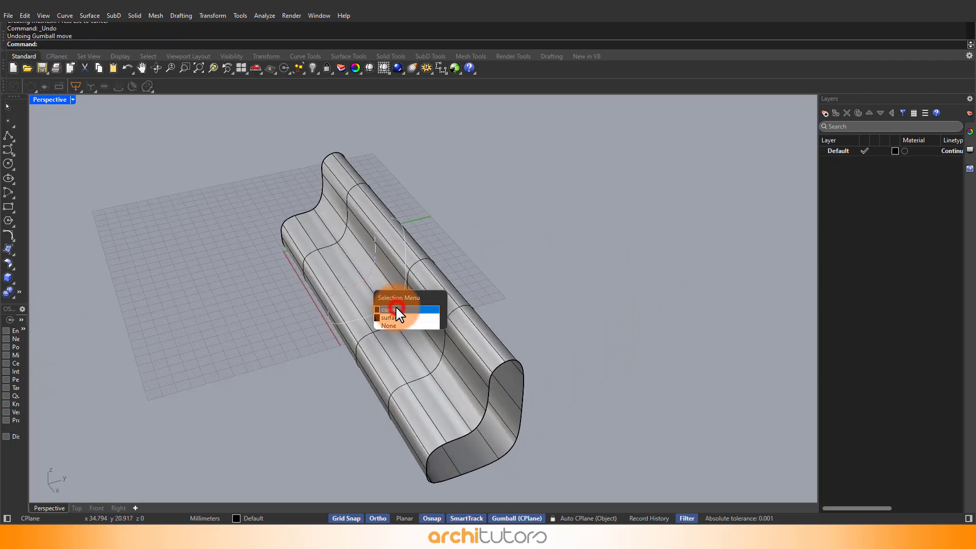
left_click(387, 294)
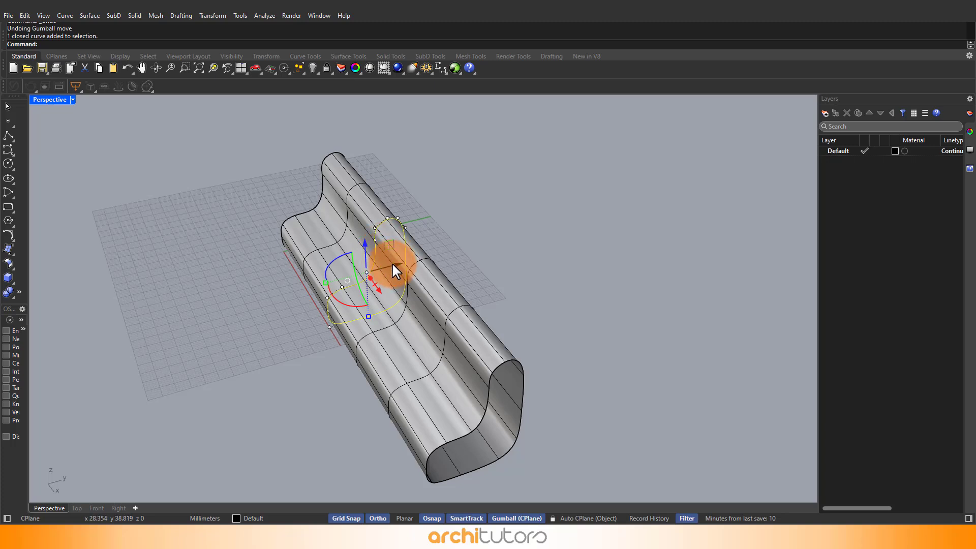
left_click_drag(392, 262, 346, 276)
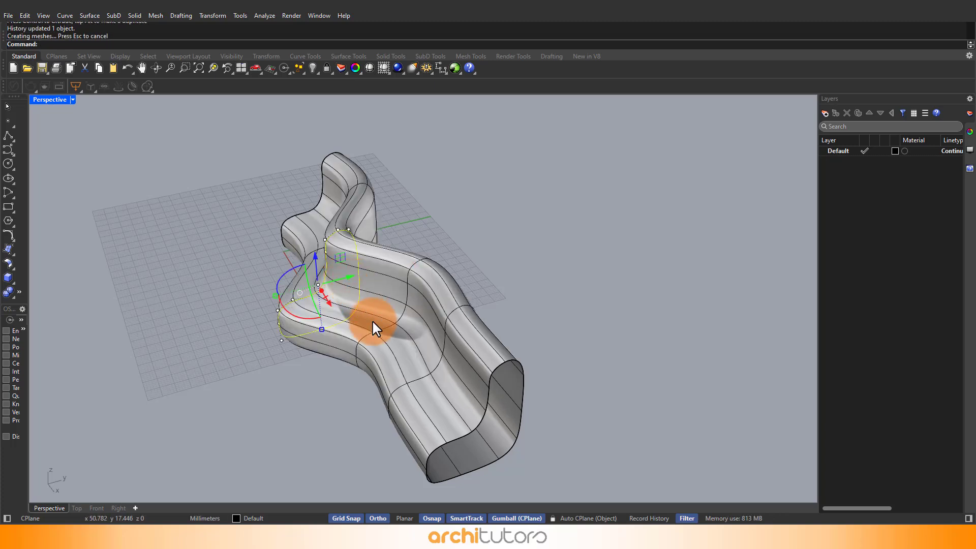
- Shift the fourth profile curve slightly backward along the Y axis
left_click(387, 325)
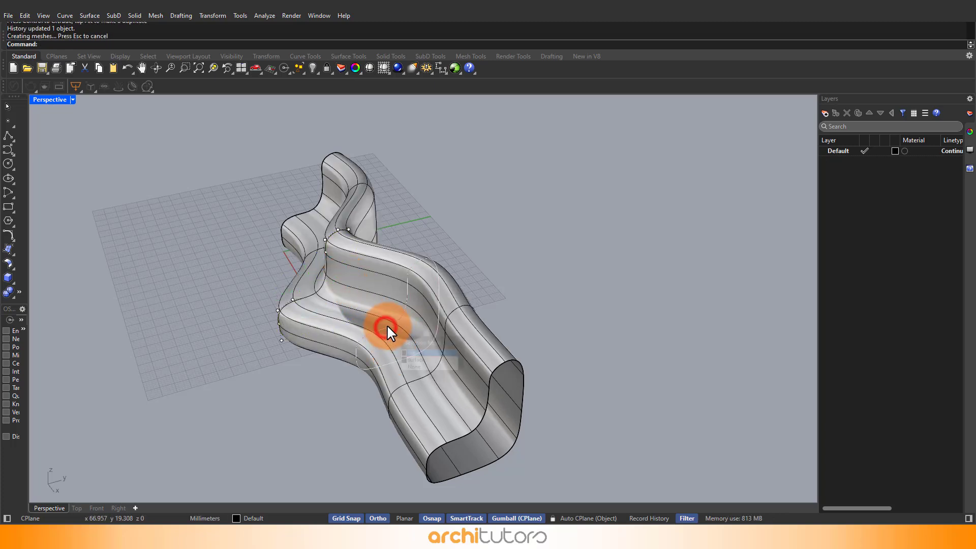
left_click(438, 355)
left_click_drag(471, 287, 440, 300)
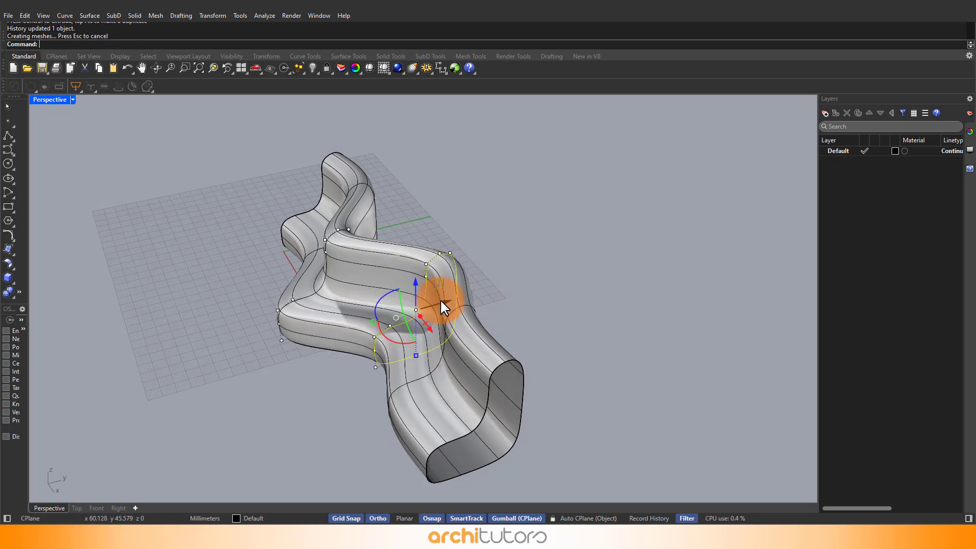
left_click(505, 284)
- Move the third profile curve back a little along the Y axis to soften its forward bulge
left_click(324, 272)
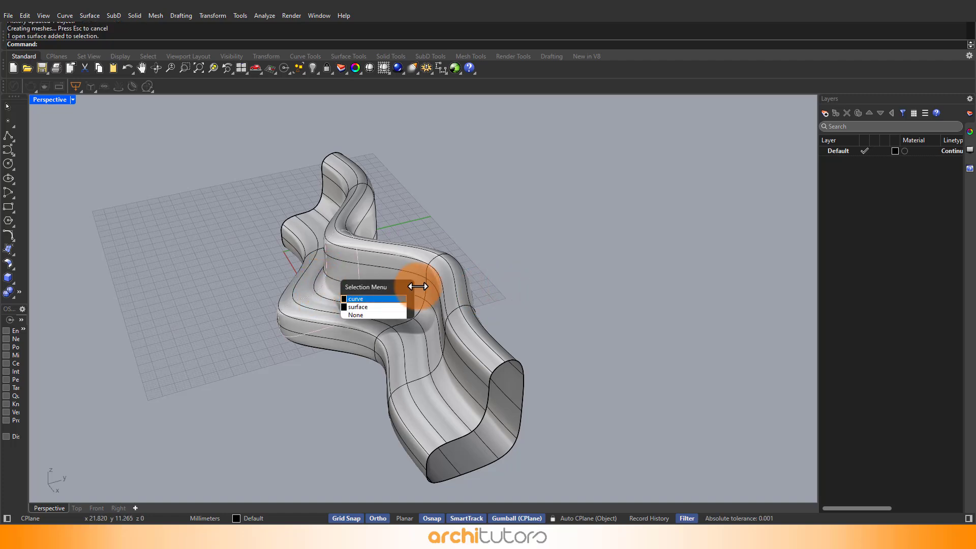
left_click(387, 296)
left_click_drag(352, 278, 358, 275)
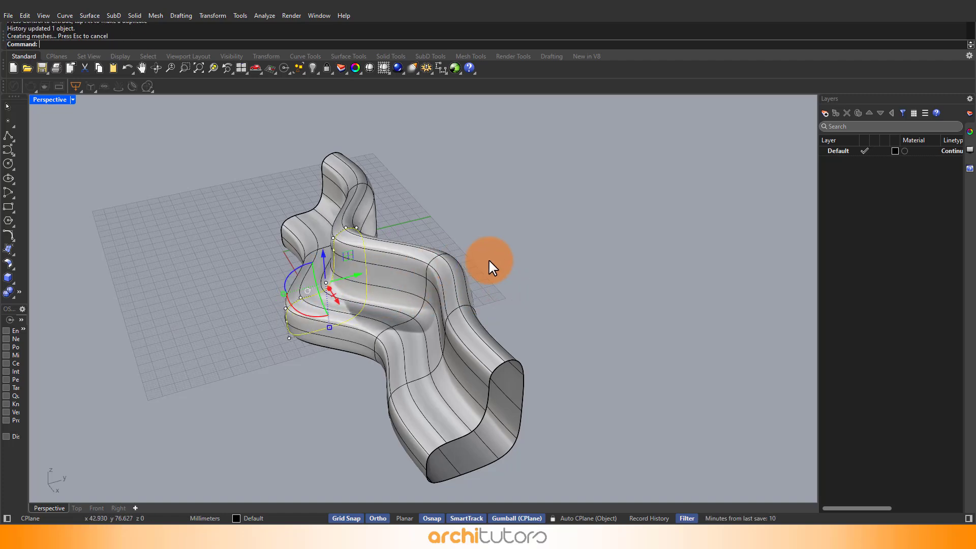
left_click(489, 260)
- Move the fifth profile curve backward along the Y axis, behind the bench's end profile
scroll(481, 302, "down", 2)
right_click_drag(471, 310, 425, 364)
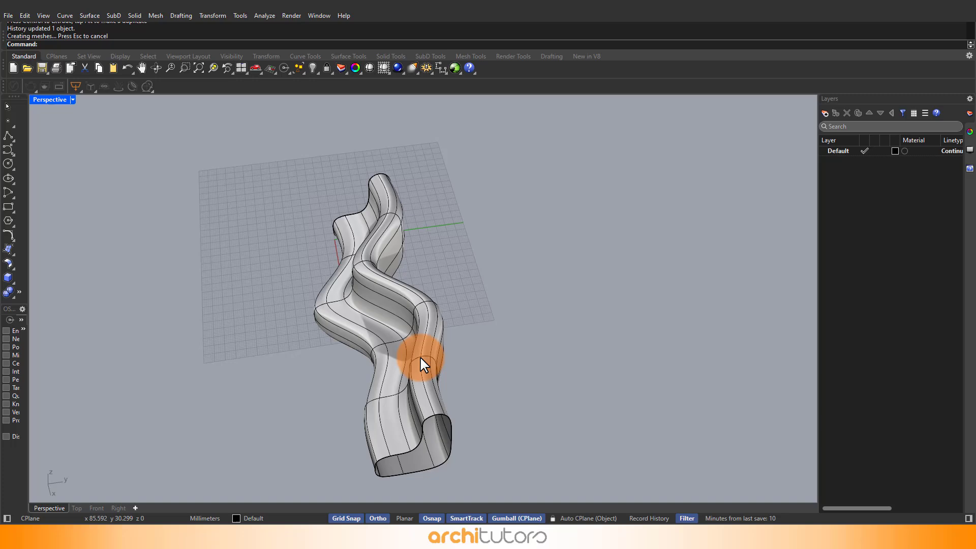
left_click(426, 358)
left_click(473, 384)
left_click_drag(434, 391, 460, 377)
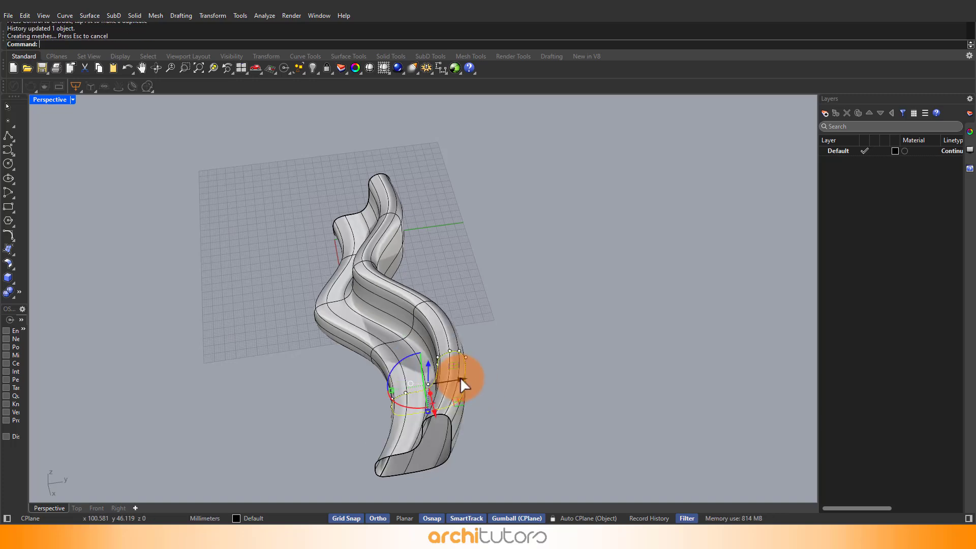
- Switch the Perspective viewport to Wireframe and shift the second profile curve slightly along the Y axis
mouse_move(537, 327)
right_mouse_down()
mouse_move(528, 343)
mouse_move(614, 289)
mouse_move(393, 292)
mouse_move(484, 259)
mouse_move(483, 235)
mouse_move(504, 281)
mouse_move(303, 277)
mouse_move(321, 280)
mouse_move(348, 261)
mouse_move(343, 279)
mouse_move(322, 274)
mouse_move(524, 286)
mouse_move(413, 334)
mouse_move(418, 295)
mouse_move(409, 345)
mouse_move(443, 320)
right_mouse_up()
left_click(73, 100)
left_click(66, 138)
left_click(441, 323)
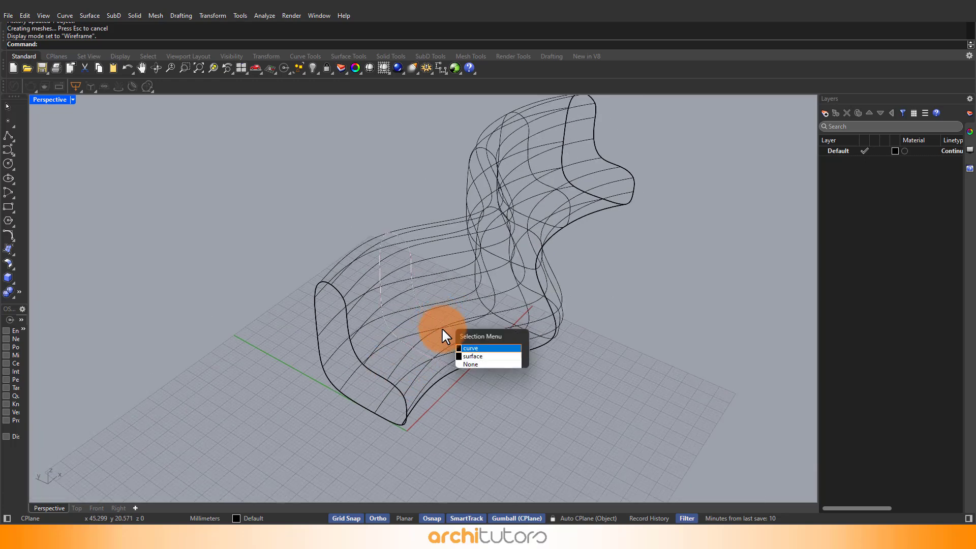
left_click(482, 349)
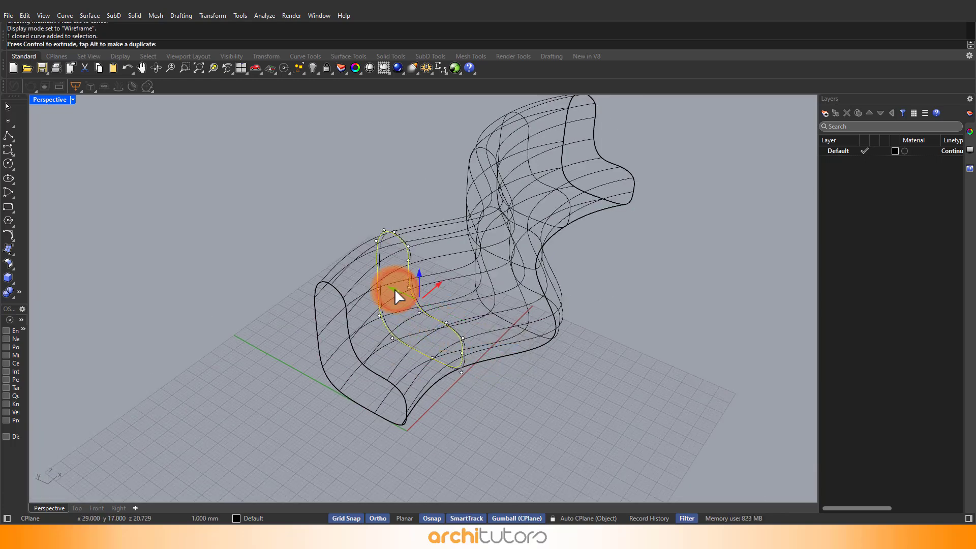
left_click_drag(395, 289, 423, 361)
- Push the control point midway down the second profile's back edge forward, toward the seat
left_click(454, 385)
right_click_drag(454, 386, 464, 336)
scroll(420, 327, "up", 6)
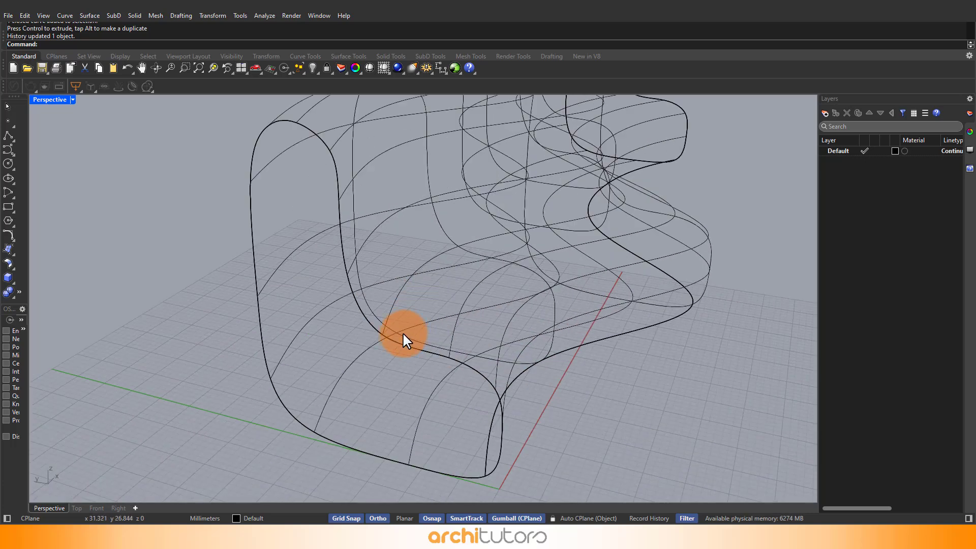
left_click(367, 260)
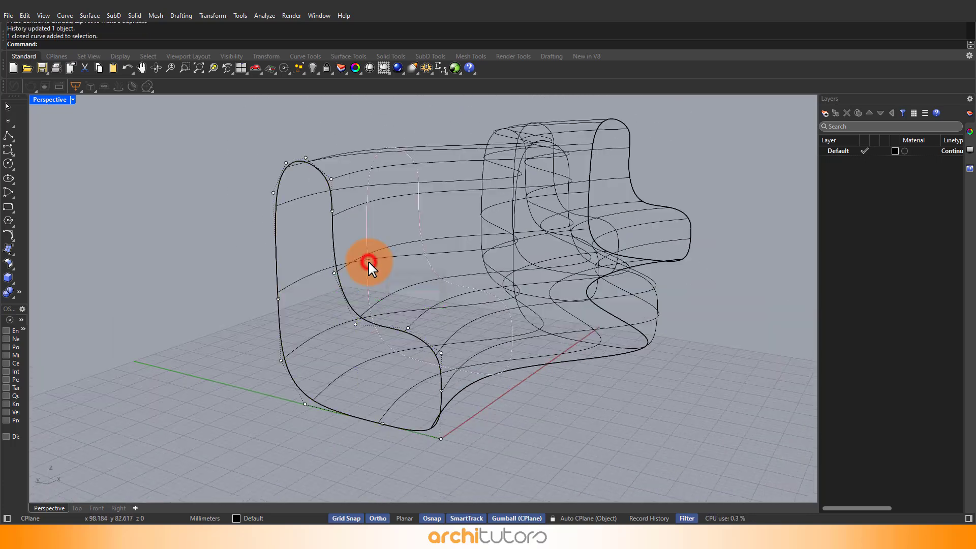
left_click(413, 288)
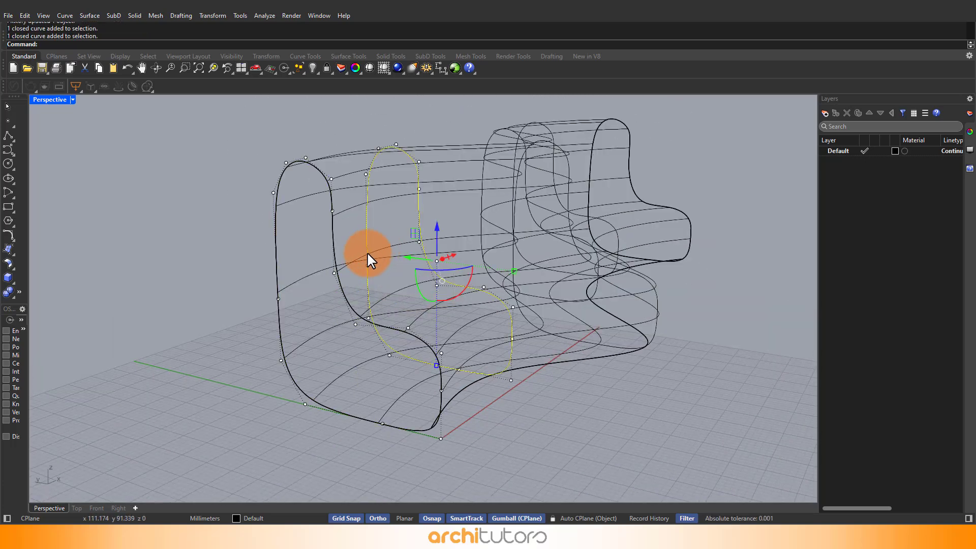
left_click(367, 263)
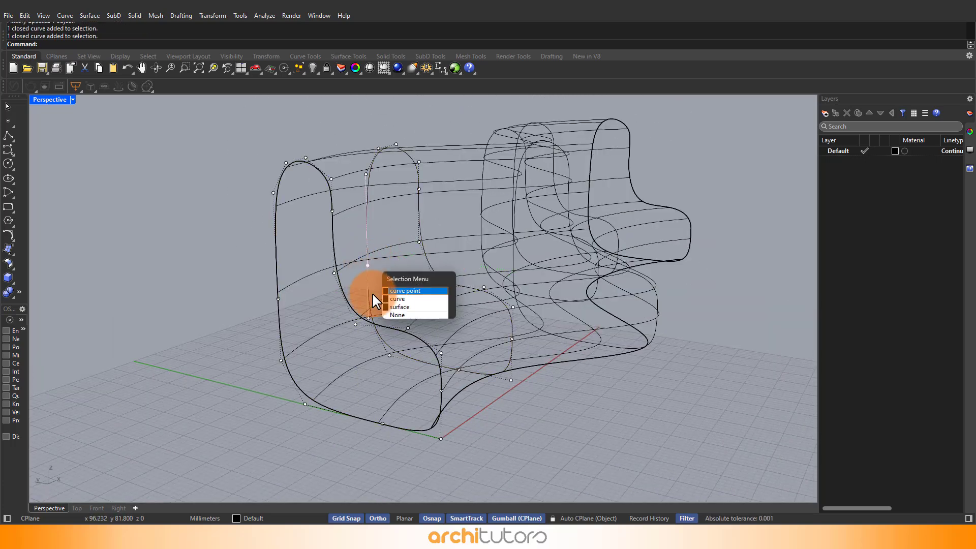
left_click(399, 289)
left_click_drag(351, 260, 359, 263)
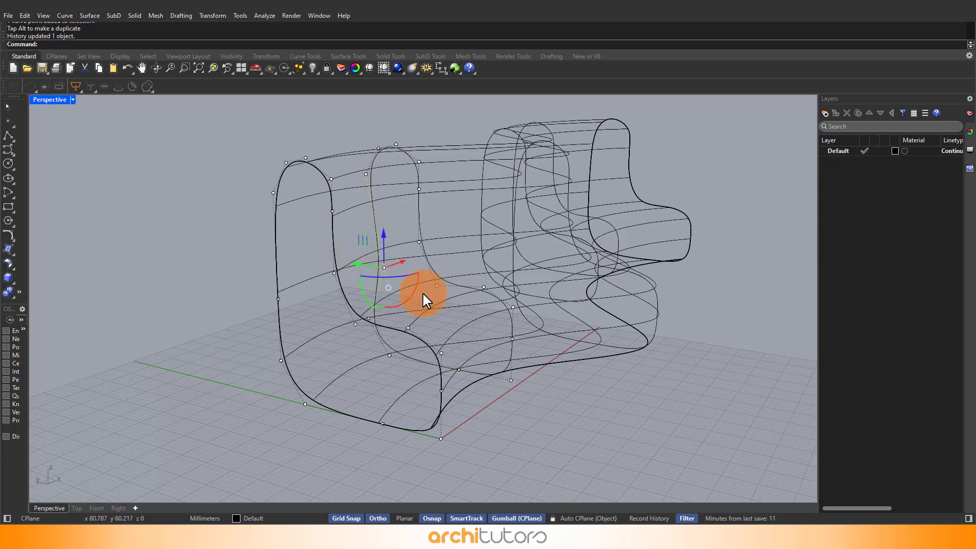
- Lower the second profile's middle seat control point and shift its seat-to-back corner point toward the backrest
right_click_drag(423, 292, 446, 306)
scroll(453, 306, "up", 3)
left_click(458, 304)
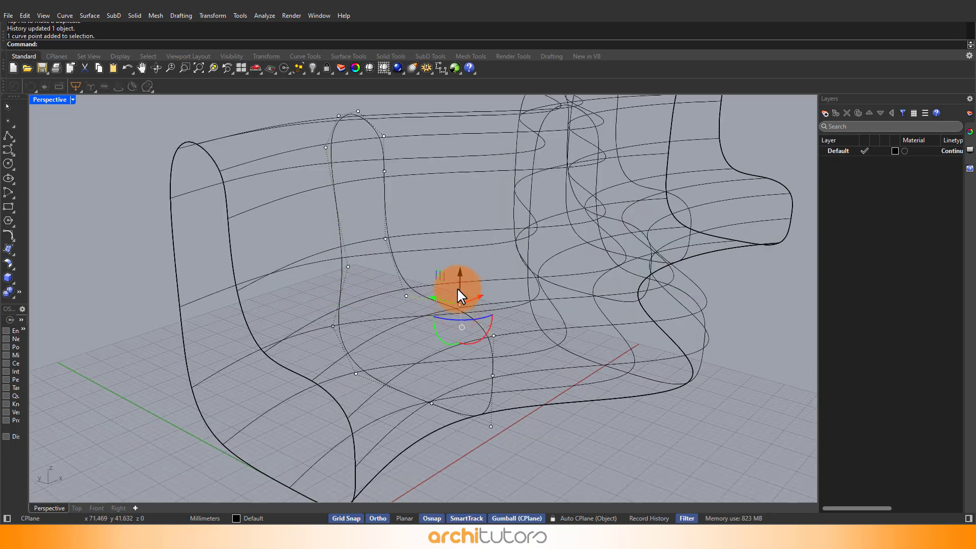
left_click_drag(457, 288, 453, 313)
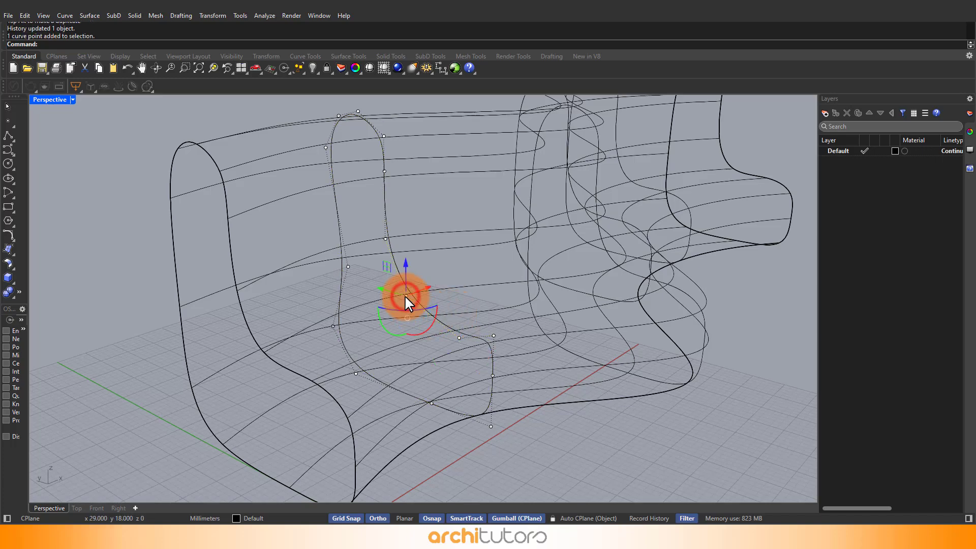
mouse_move(381, 287)
left_mouse_down()
mouse_move(367, 284)
mouse_move(389, 267)
mouse_move(392, 279)
left_mouse_up()
- Lower the control point at the front edge of the second profile's seat
right_click_drag(486, 343, 506, 328)
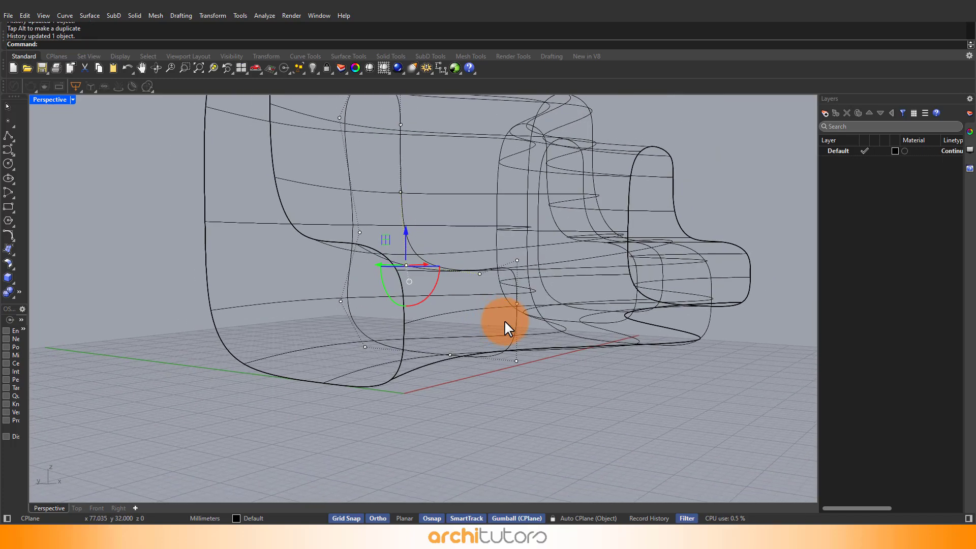
left_click(517, 260)
left_click_drag(517, 241, 516, 254)
scroll(506, 342, "up", 3)
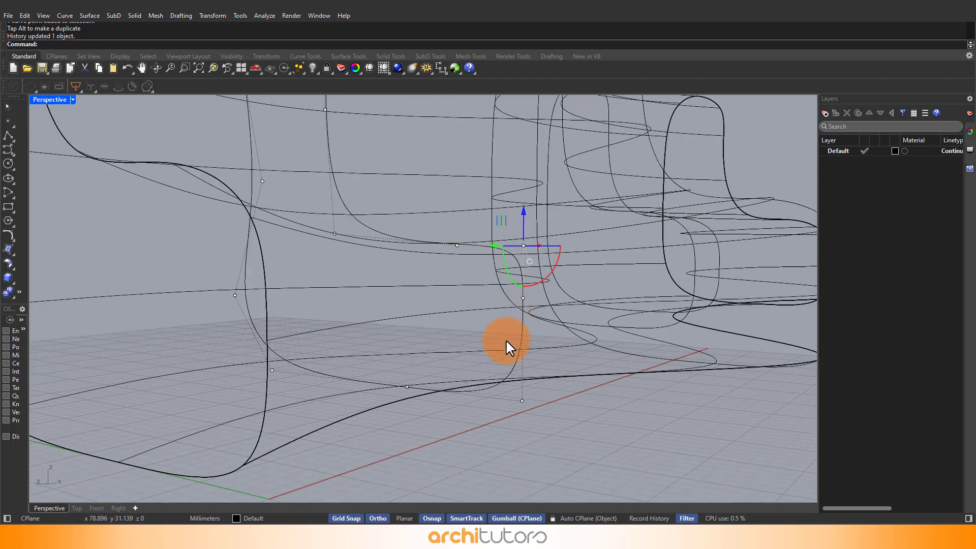
- Raise the middle base control point of the second profile and lower its front bottom control point
left_click(407, 387)
left_click(444, 414)
left_click_drag(407, 355, 406, 306)
left_click(522, 400)
left_click_drag(521, 365, 521, 378)
right_click_drag(436, 361, 308, 248)
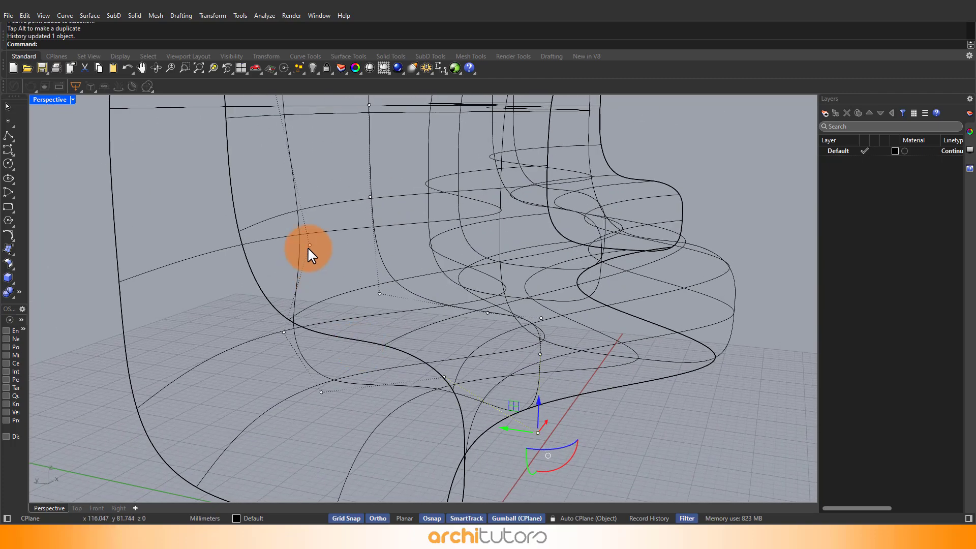
- Select the third profile's seat-to-back corner, middle seat and front seat control points and lower them slightly
key("Escape")
key("Escape")
scroll(392, 252, "down", 4)
left_click(384, 306)
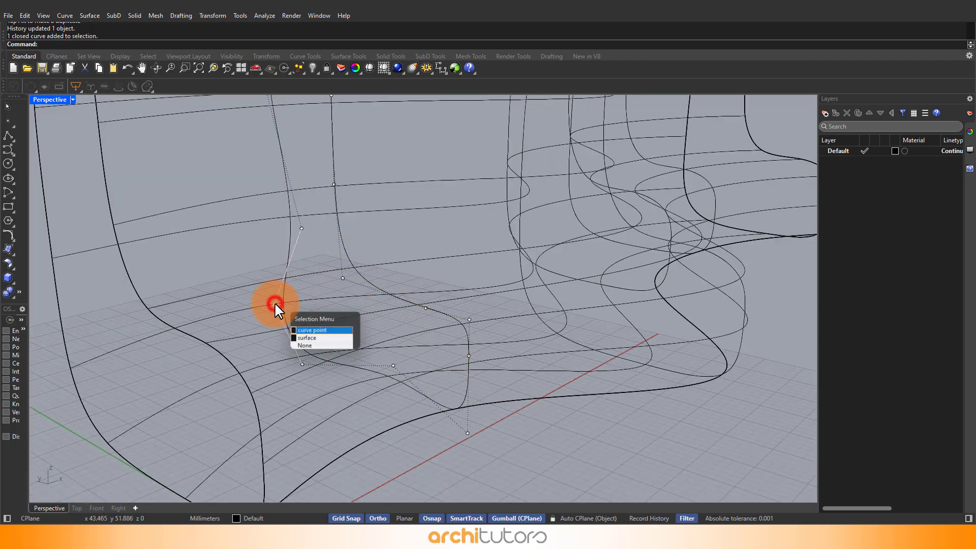
left_click_drag(392, 247, 549, 326)
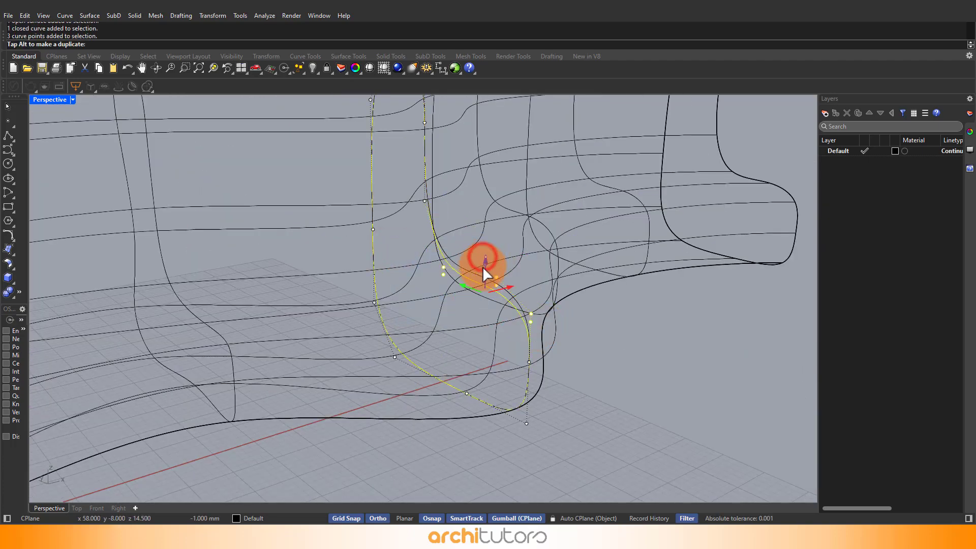
left_click_drag(483, 266, 483, 274)
- Raise the third profile's middle base control point and shift its front bottom control point back toward the backrest
right_click_drag(400, 354, 497, 381)
left_click(498, 383)
left_click_drag(499, 355, 498, 303)
scroll(422, 289, "down", 4)
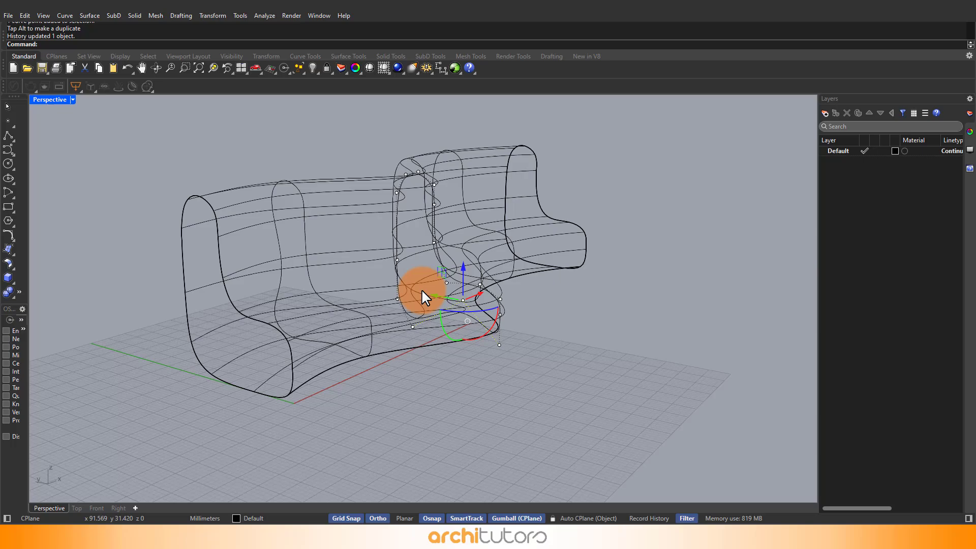
scroll(422, 289, "up", 5)
scroll(502, 350, "up", 3)
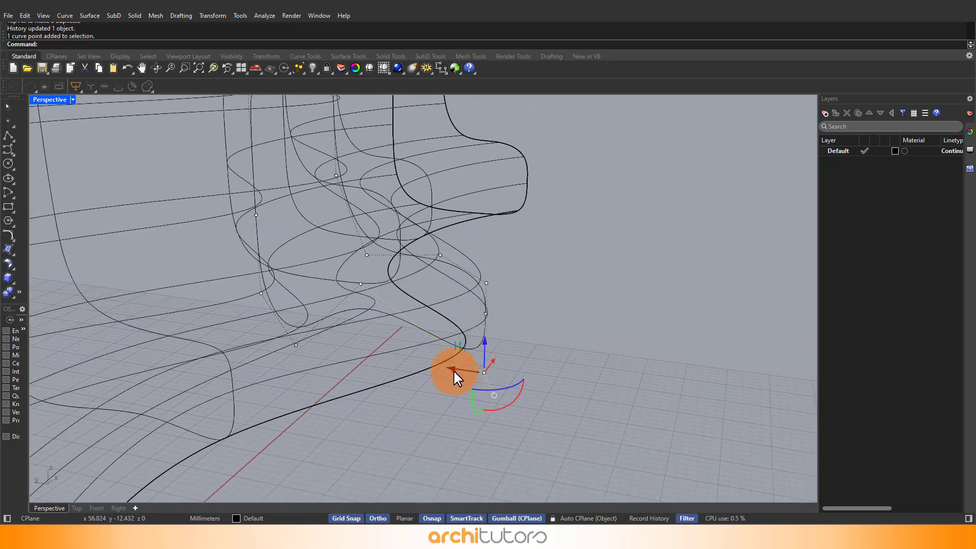
left_click_drag(454, 371, 409, 364)
- Push the control point midway down the third profile's back edge toward the seat and lower the one above it
right_click_drag(264, 298, 253, 233)
left_click(254, 227)
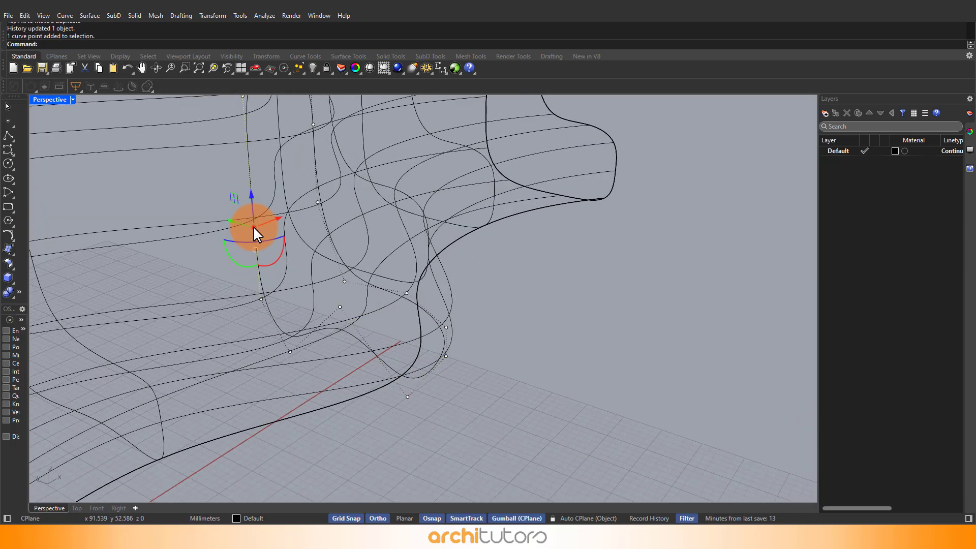
left_click_drag(284, 244, 286, 245)
scroll(285, 245, "down", 2)
right_click_drag(289, 244, 312, 198)
scroll(312, 199, "up", 2)
left_click(300, 212)
left_click_drag(300, 195, 300, 243)
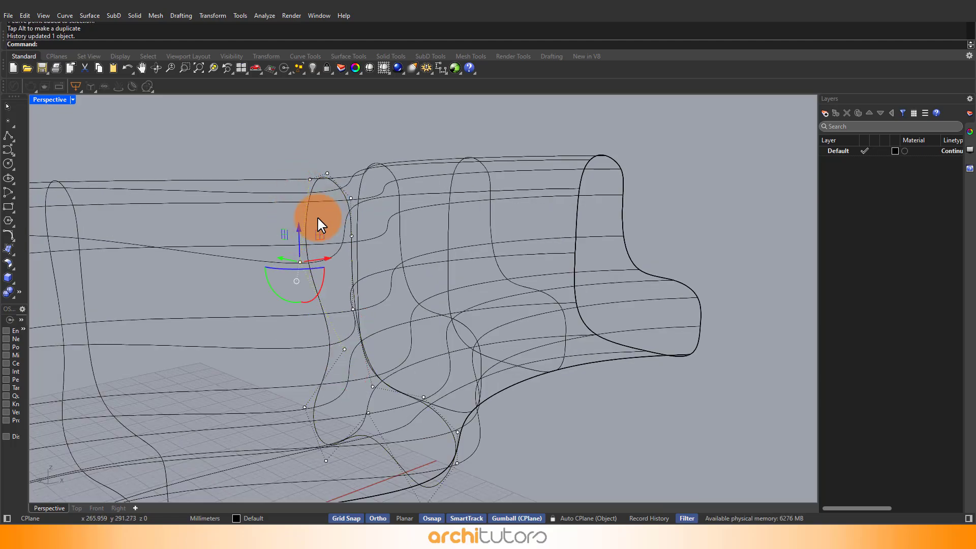
- Shift the upper backrest control point of the third profile slightly toward the rear
right_click_drag(282, 243, 362, 275)
left_click(356, 269)
left_click_drag(344, 268, 333, 261)
left_click(358, 225)
right_click_drag(358, 218, 331, 217)
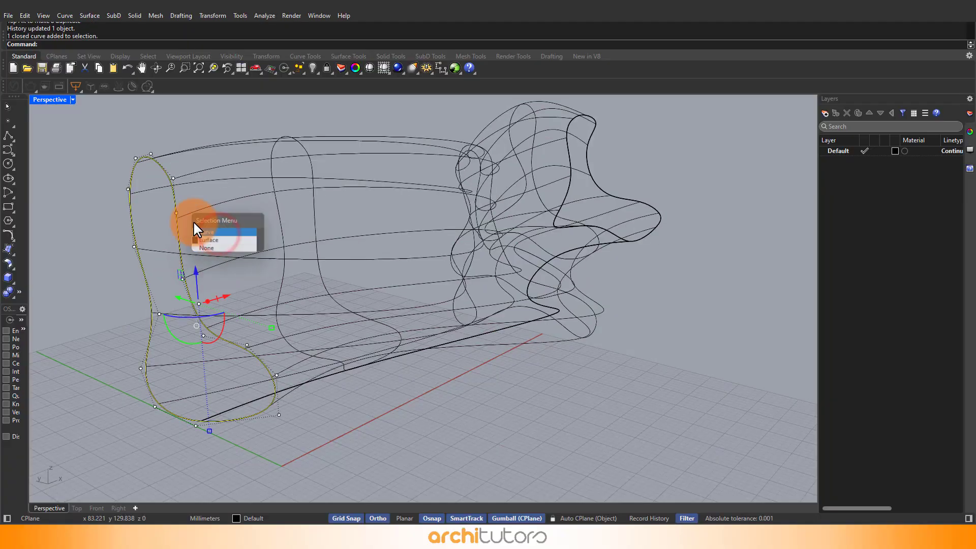
- Lower the control points at the top of the first profile's backrest and display the model in Shaded mode
left_click(195, 222)
left_click_drag(147, 142, 171, 186)
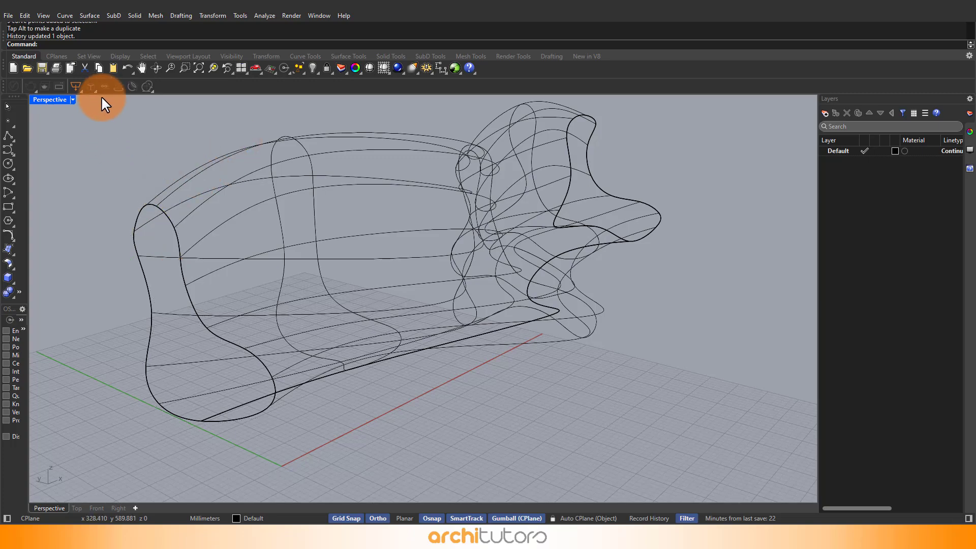
left_click(76, 99)
left_click(56, 147)
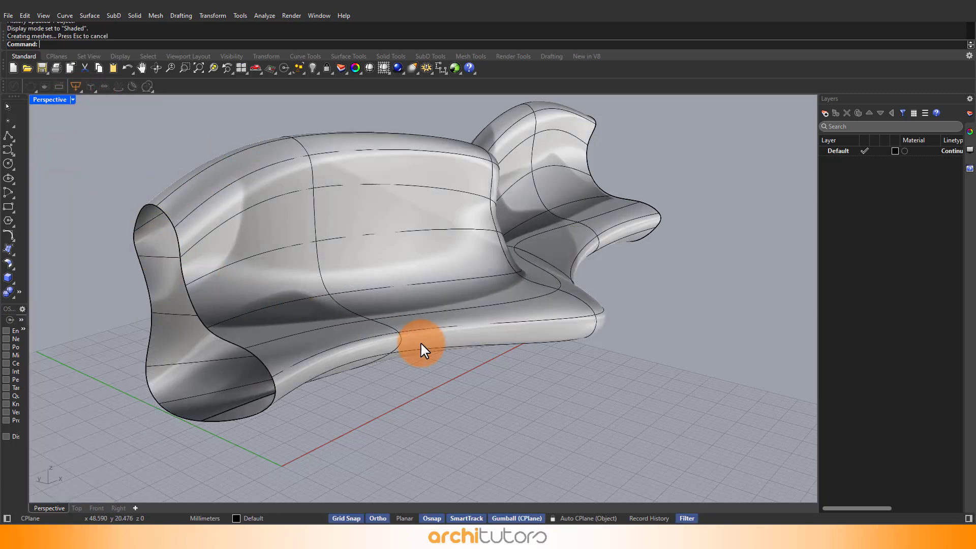
- Cap both open ends of the lofted bench surface and accept breaking its history
mouse_move(420, 342)
right_mouse_down()
mouse_move(370, 327)
mouse_move(231, 320)
mouse_move(388, 327)
mouse_move(440, 319)
mouse_move(338, 316)
mouse_move(457, 316)
right_mouse_up()
left_click(462, 315)
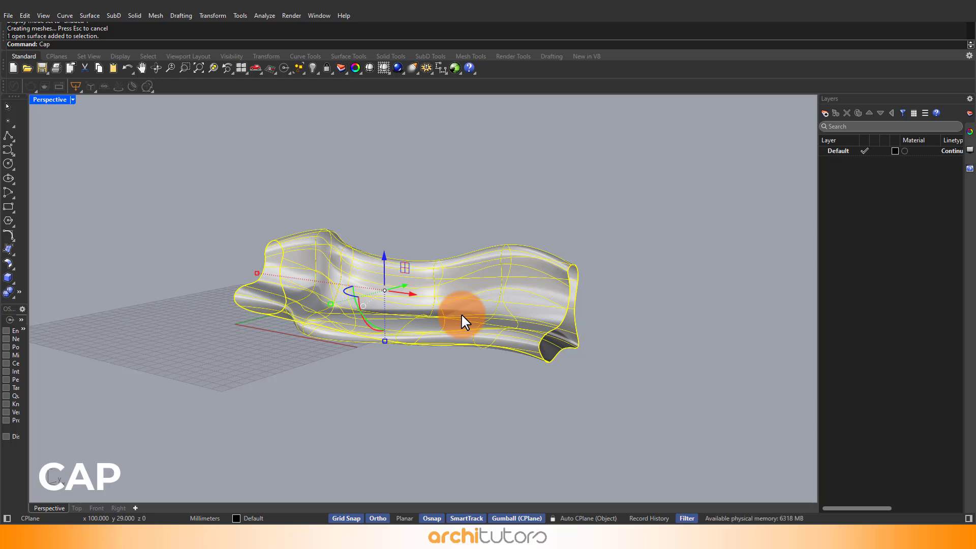
key("Return")
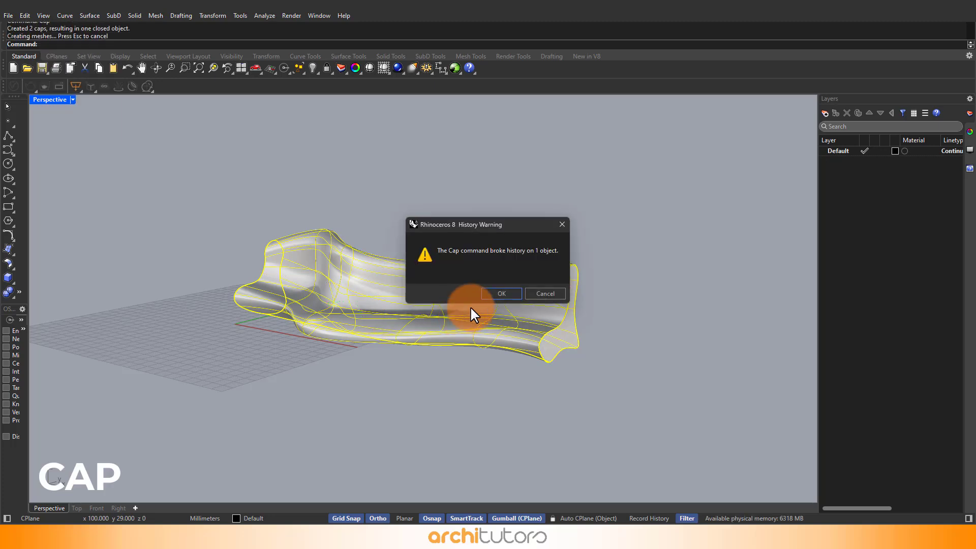
left_click(496, 292)
left_click(571, 231)
- Create contour curves through the capped bench along its length, spaced 2 mm apart
mouse_move(558, 291)
right_mouse_down()
mouse_move(541, 292)
mouse_move(556, 293)
right_mouse_up()
scroll(484, 296, "up", 2)
left_click(431, 301)
right_click_drag(371, 305, 350, 302)
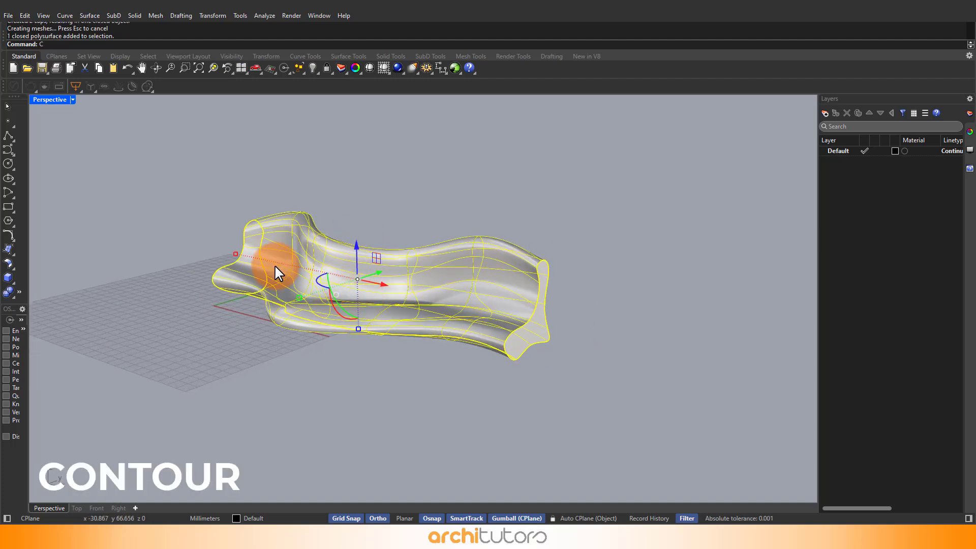
type("tour")
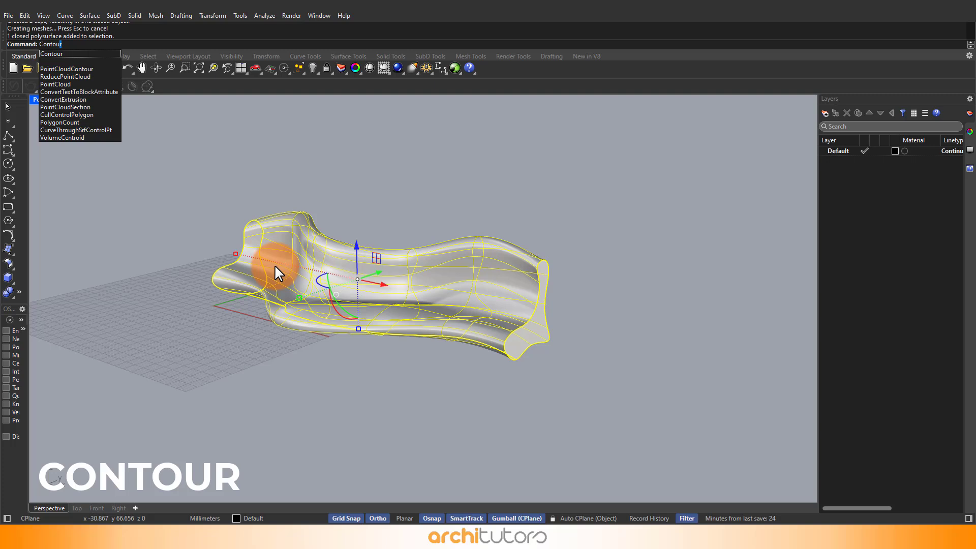
key("Return")
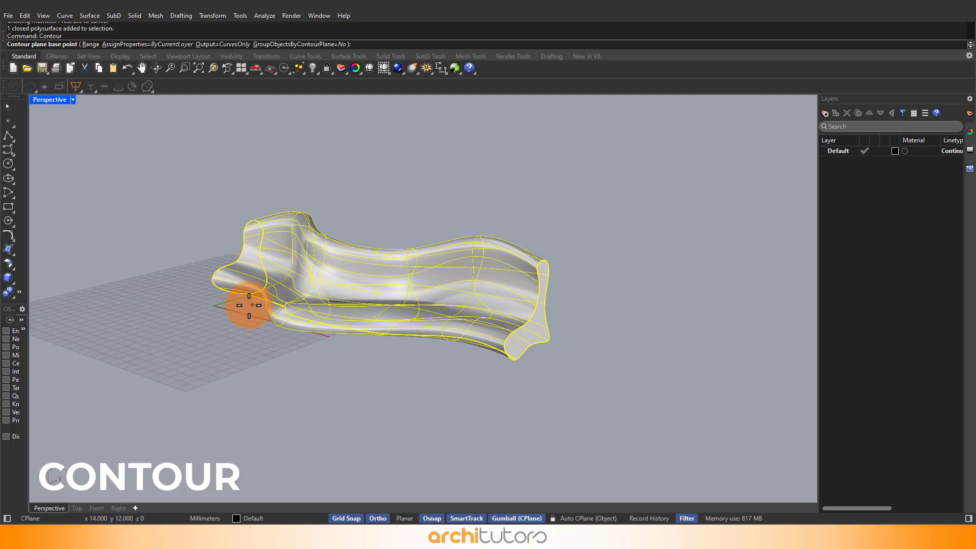
type("2")
key("Return")
left_click(221, 323)
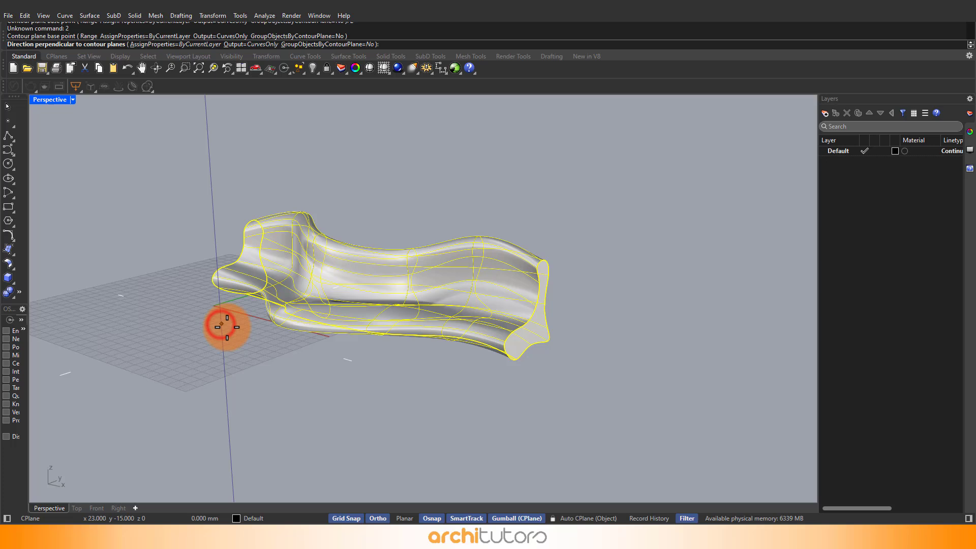
left_click(271, 339)
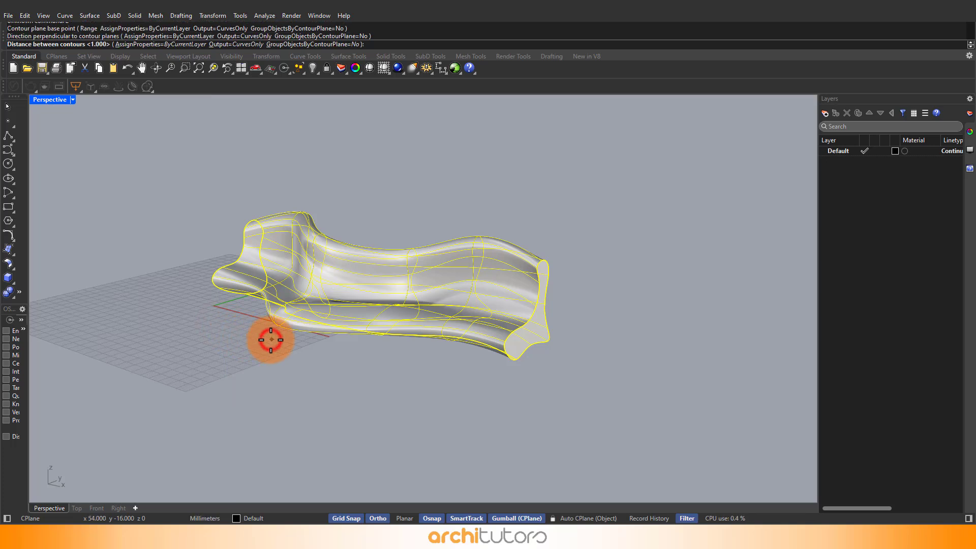
type("2")
key("Return")
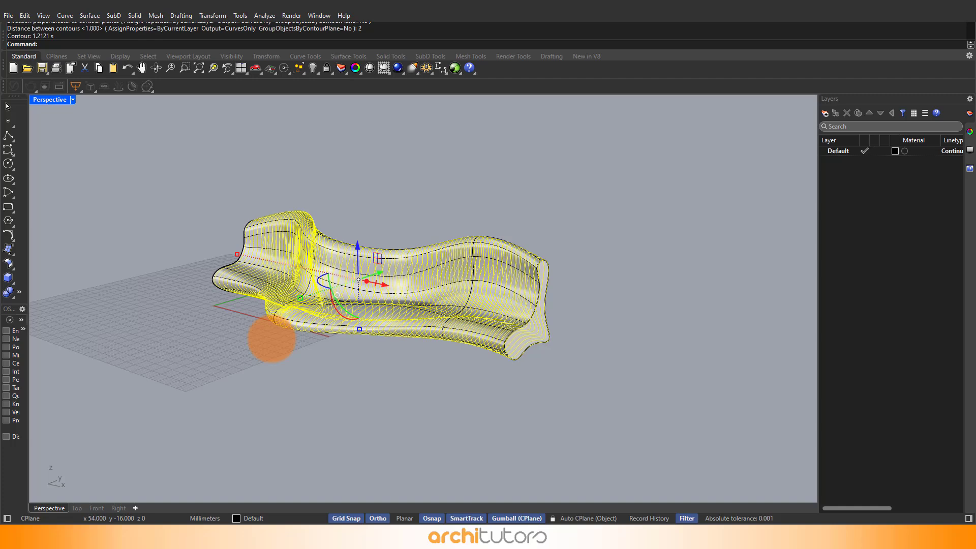
- Move the contour curves off the solid bench to the empty area behind it
key("Return")
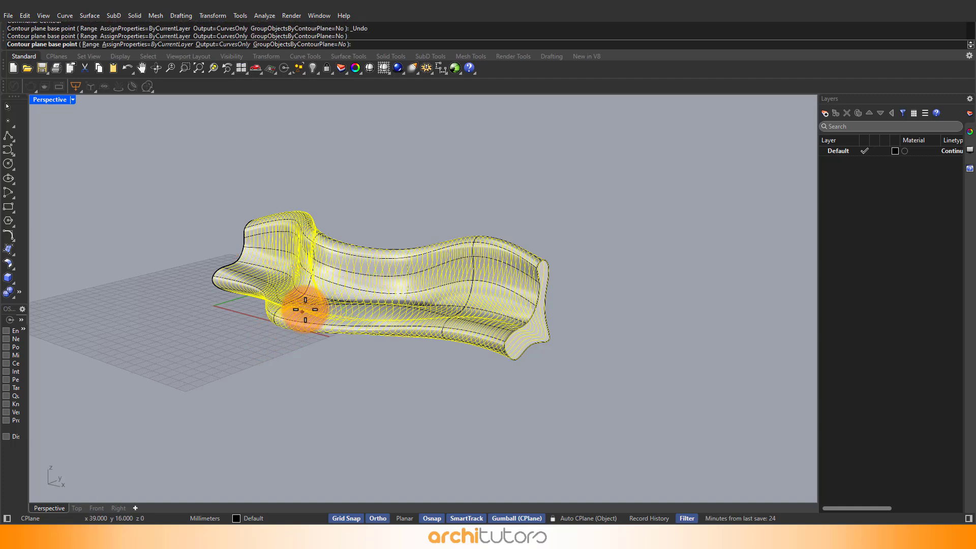
left_click_drag(305, 309, 526, 203)
left_click(602, 308)
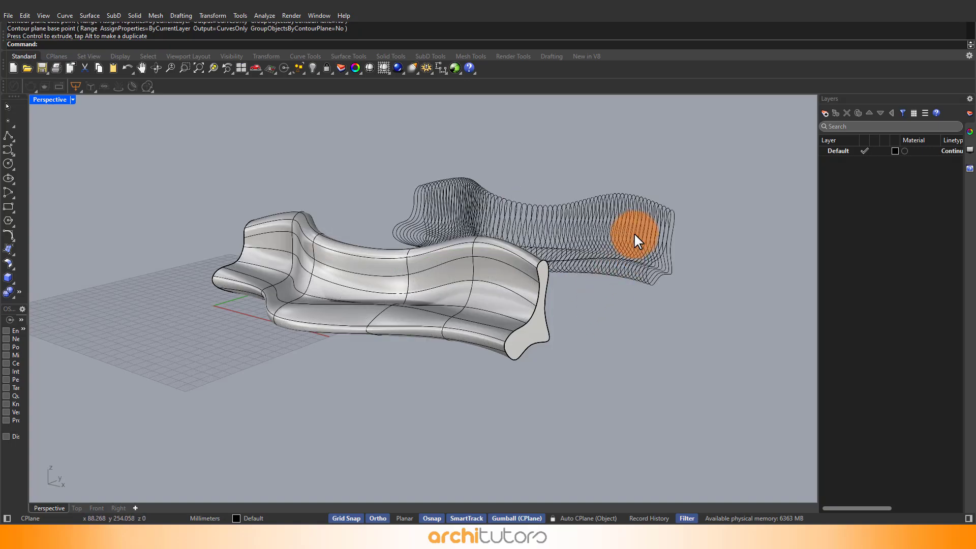
- Select all the contour curves, move them farther from the solid bench and group them
right_click_drag(601, 252, 559, 284, "shift")
left_click(557, 274)
scroll(623, 275, "up", 2)
scroll(625, 277, "up", 1)
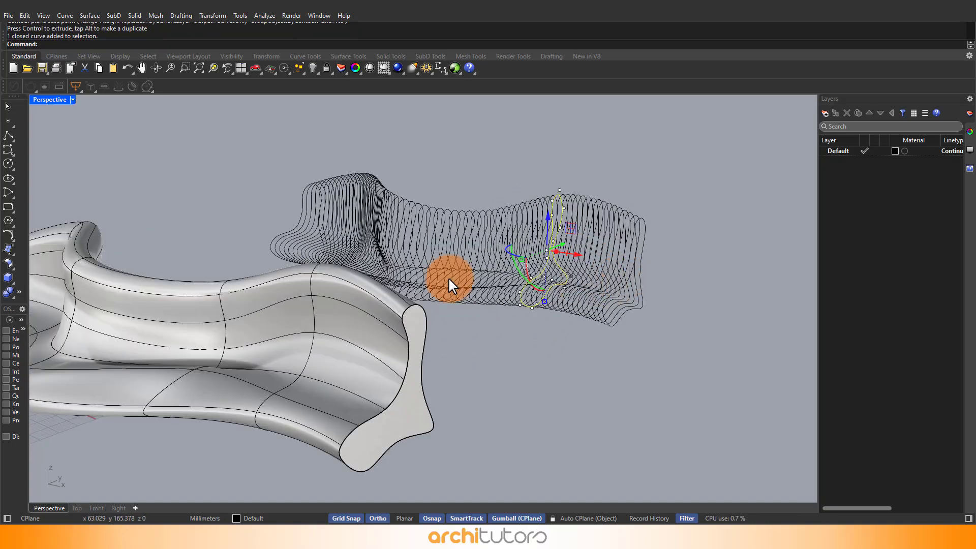
right_click_drag(448, 277, 438, 337)
right_click_drag(438, 336, 315, 420, "shift")
left_click_drag(136, 163, 571, 362)
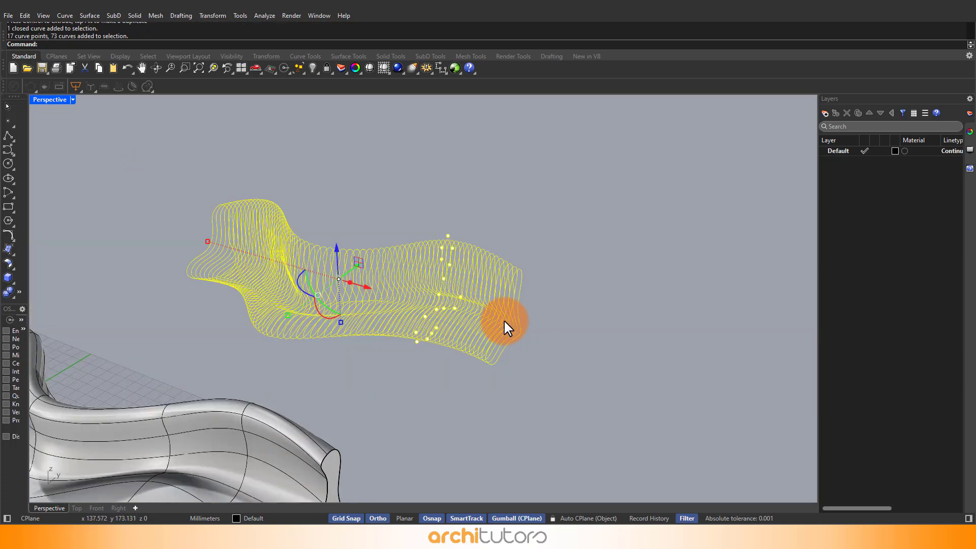
left_click_drag(358, 270, 411, 242)
type("Group")
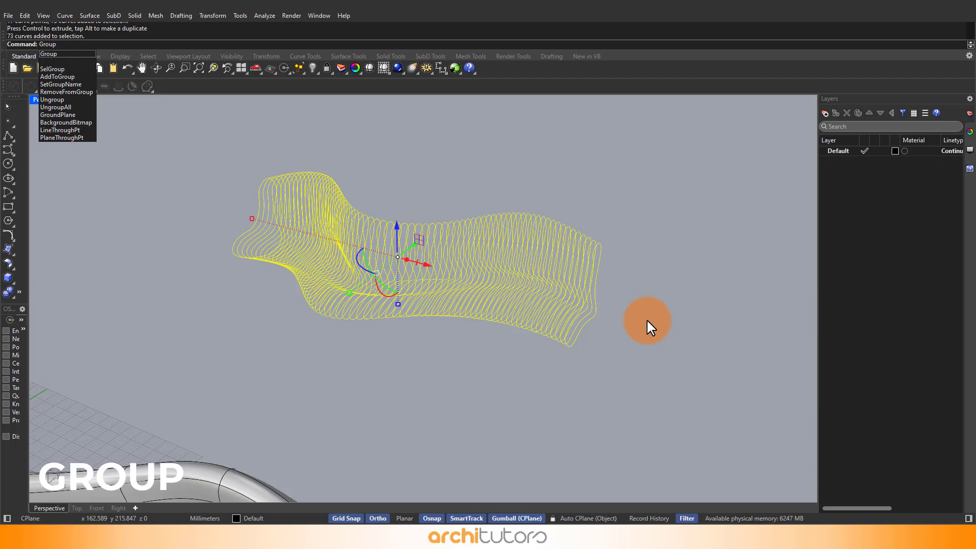
key("Return")
- Extrude the grouped contour curves with ExtrudeCrv into solid slats, using Solid=Yes and a distance of 1.25 mm
type("Extr")
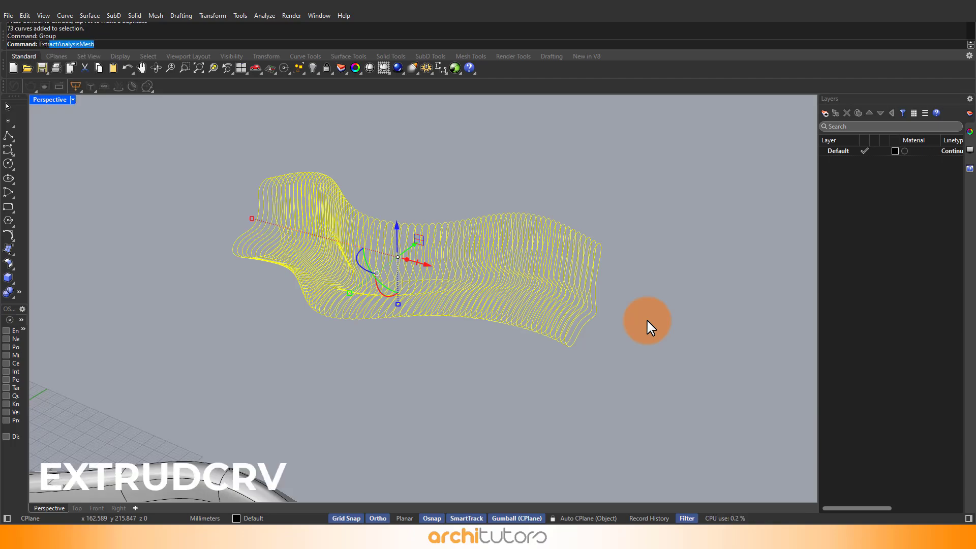
type("u")
key("Return")
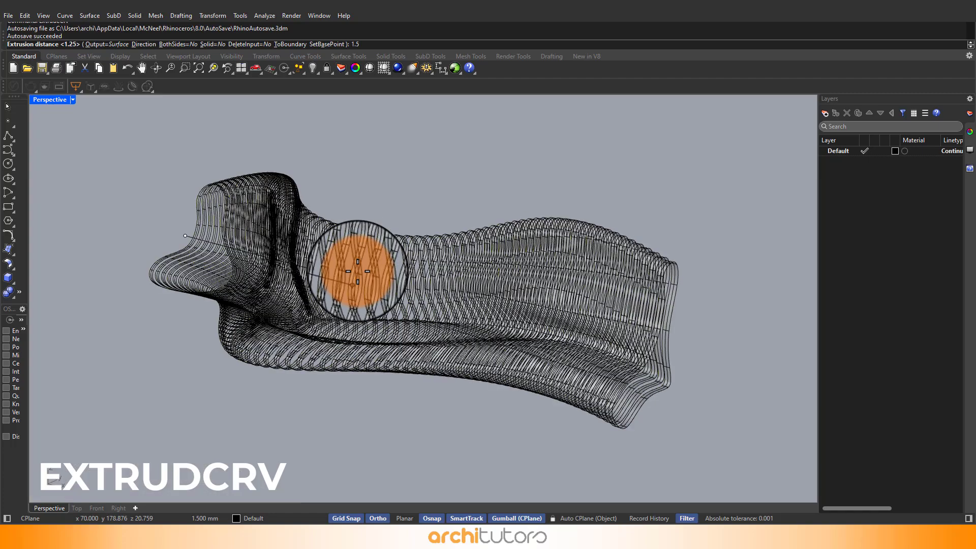
left_click(211, 45)
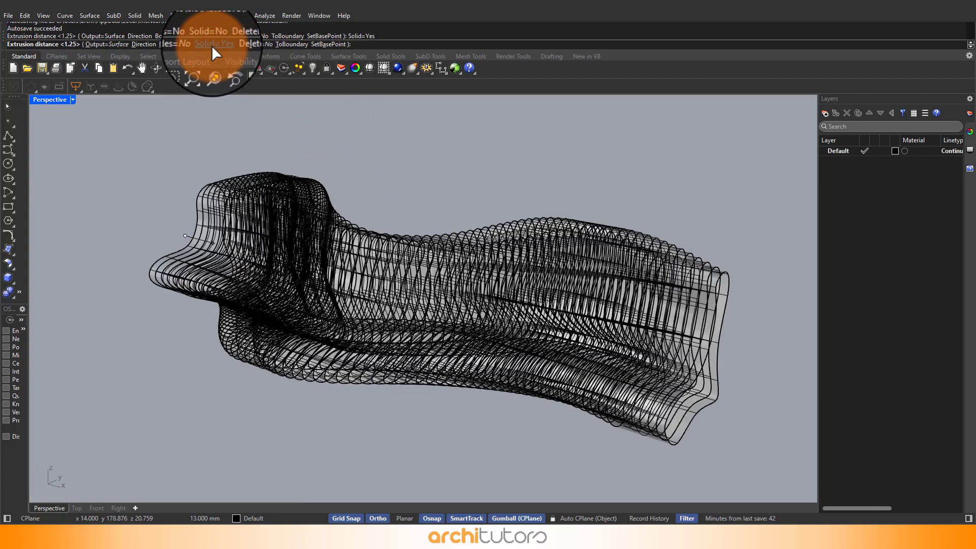
left_click(330, 152)
left_click(332, 152)
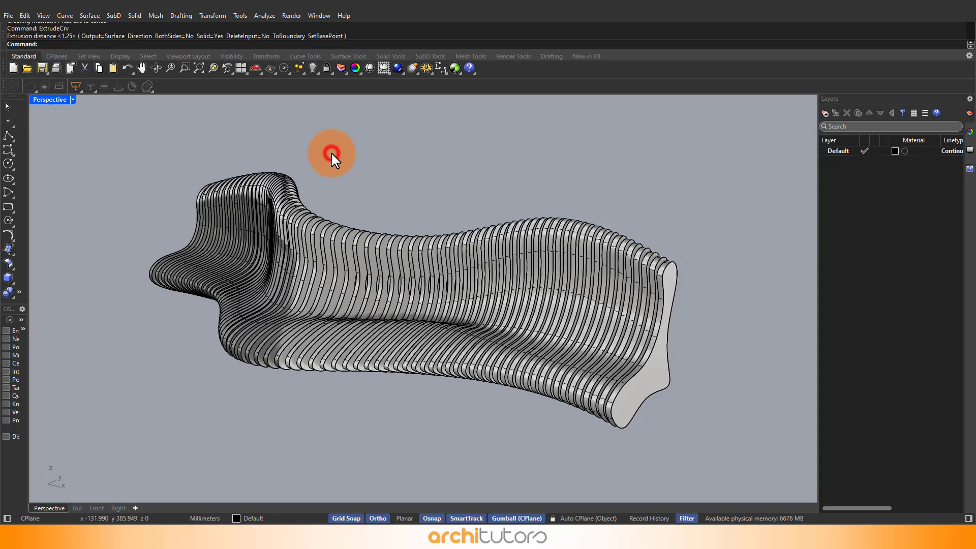
- Display the slatted bench in the Perspective viewport in Rendered mode
right_click_drag(359, 224, 391, 224)
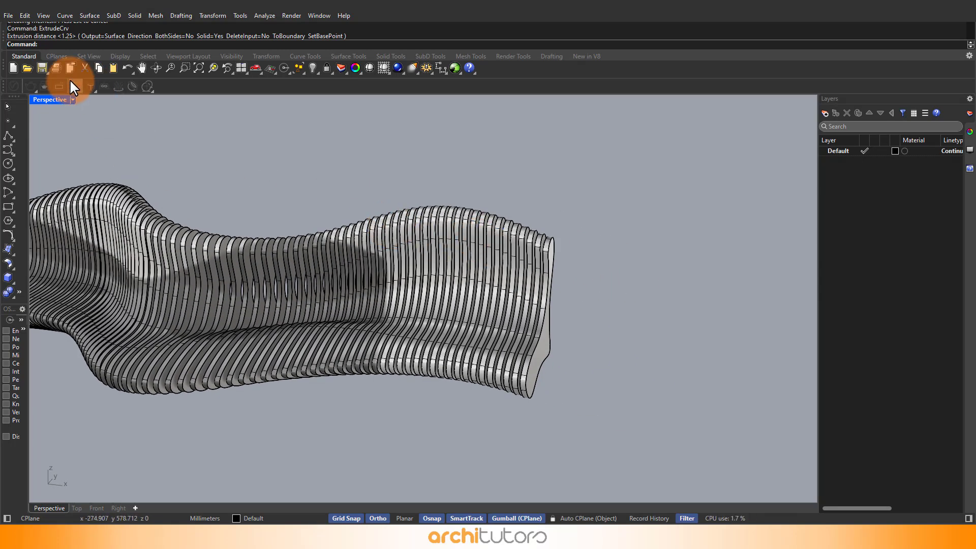
left_click(68, 100)
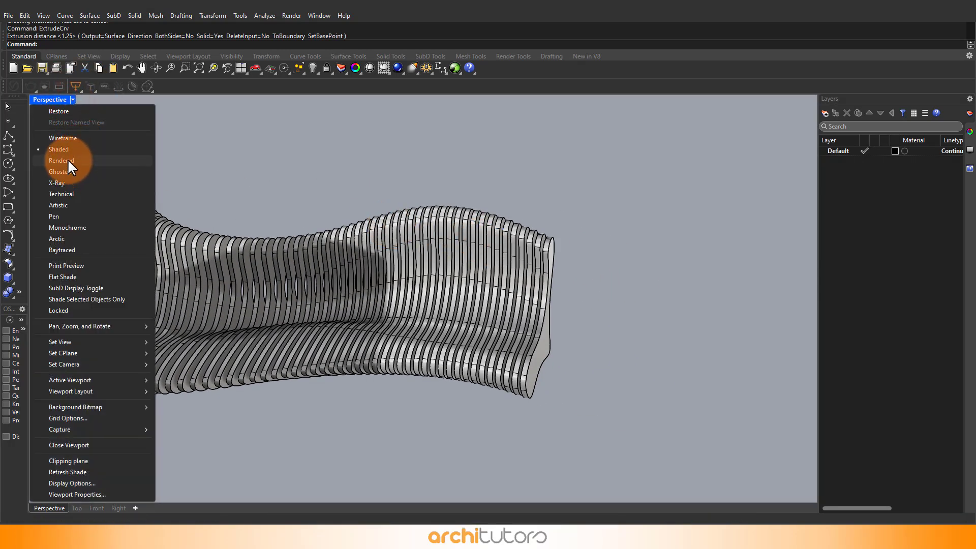
left_click(66, 162)
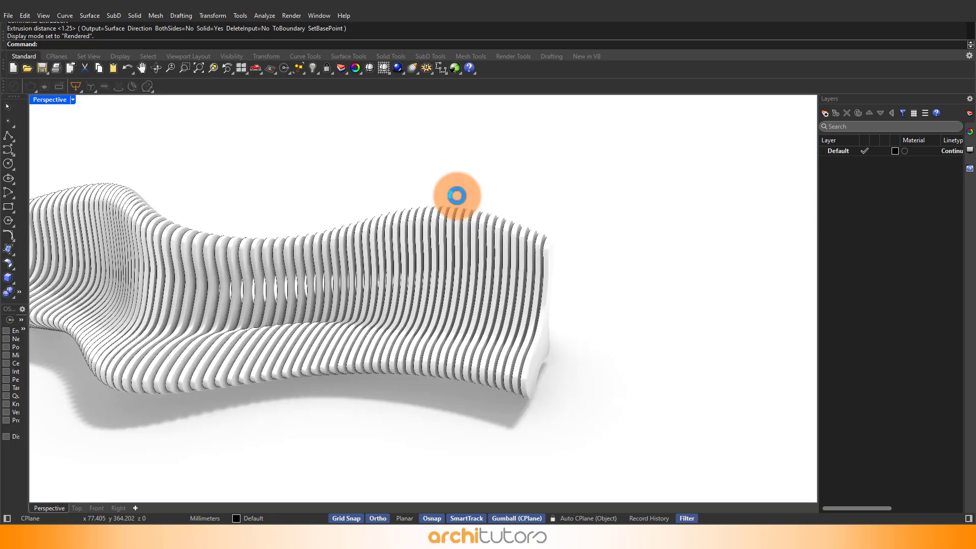
- Delete the original solid bench and hide the leftover profile curves
mouse_move(456, 193)
right_mouse_down()
mouse_move(460, 218)
mouse_move(257, 320)
mouse_move(277, 304)
mouse_move(261, 320)
mouse_move(451, 284)
mouse_move(428, 288)
mouse_move(432, 261)
mouse_move(383, 310)
right_mouse_up()
left_click(386, 302)
key("Delete")
scroll(384, 270, "down", 11)
left_click_drag(510, 280, 356, 368)
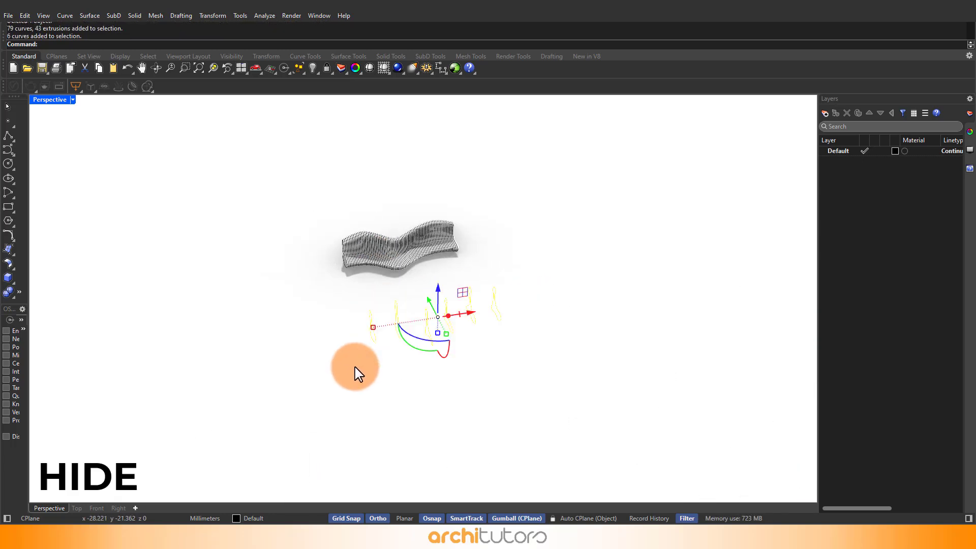
key("Return")
scroll(370, 246, "up", 10)
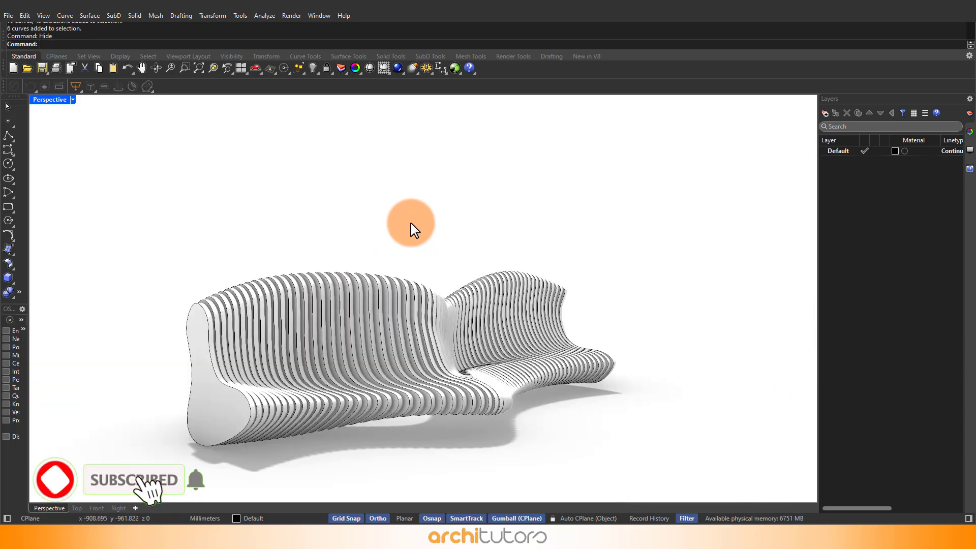
right_click_drag(430, 351, 431, 313, "shift")
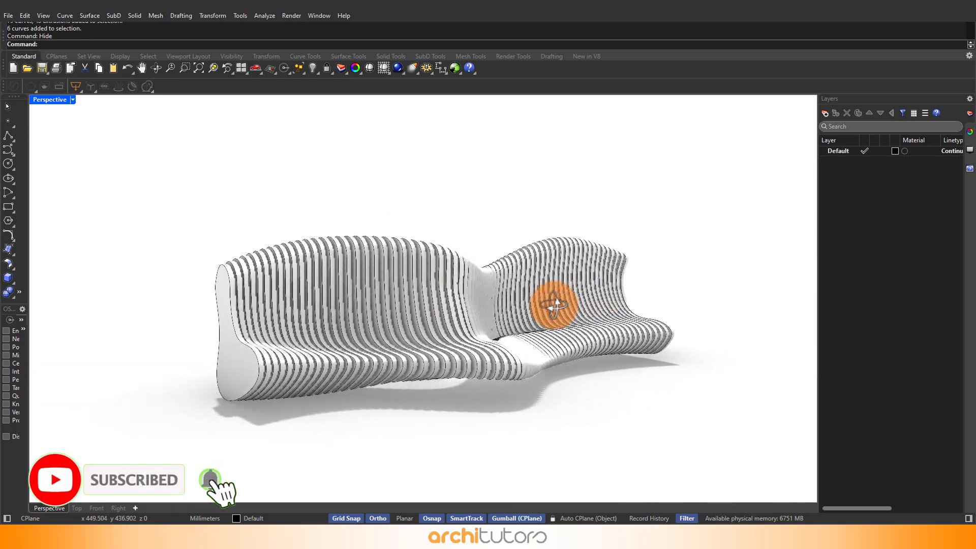